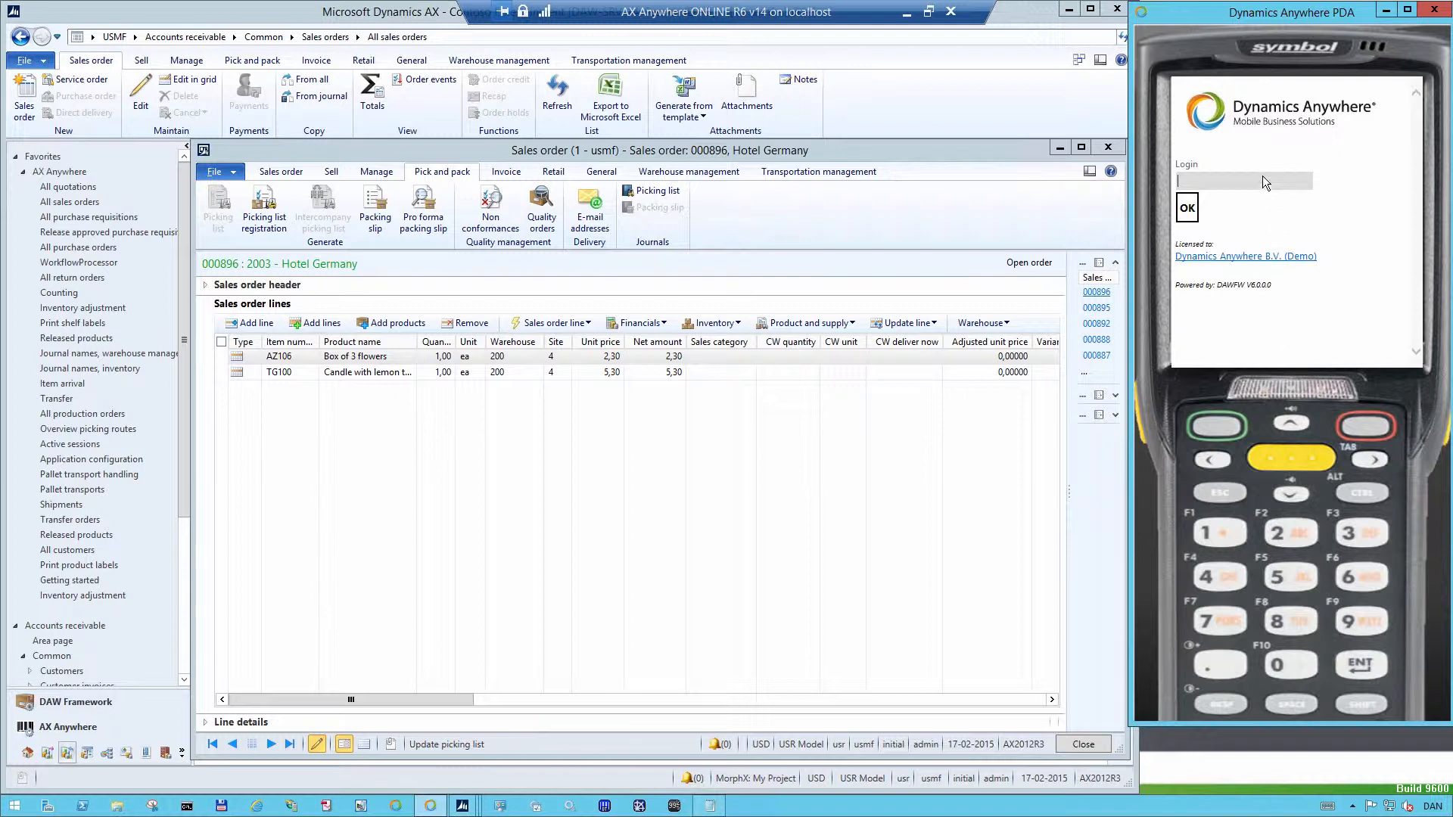
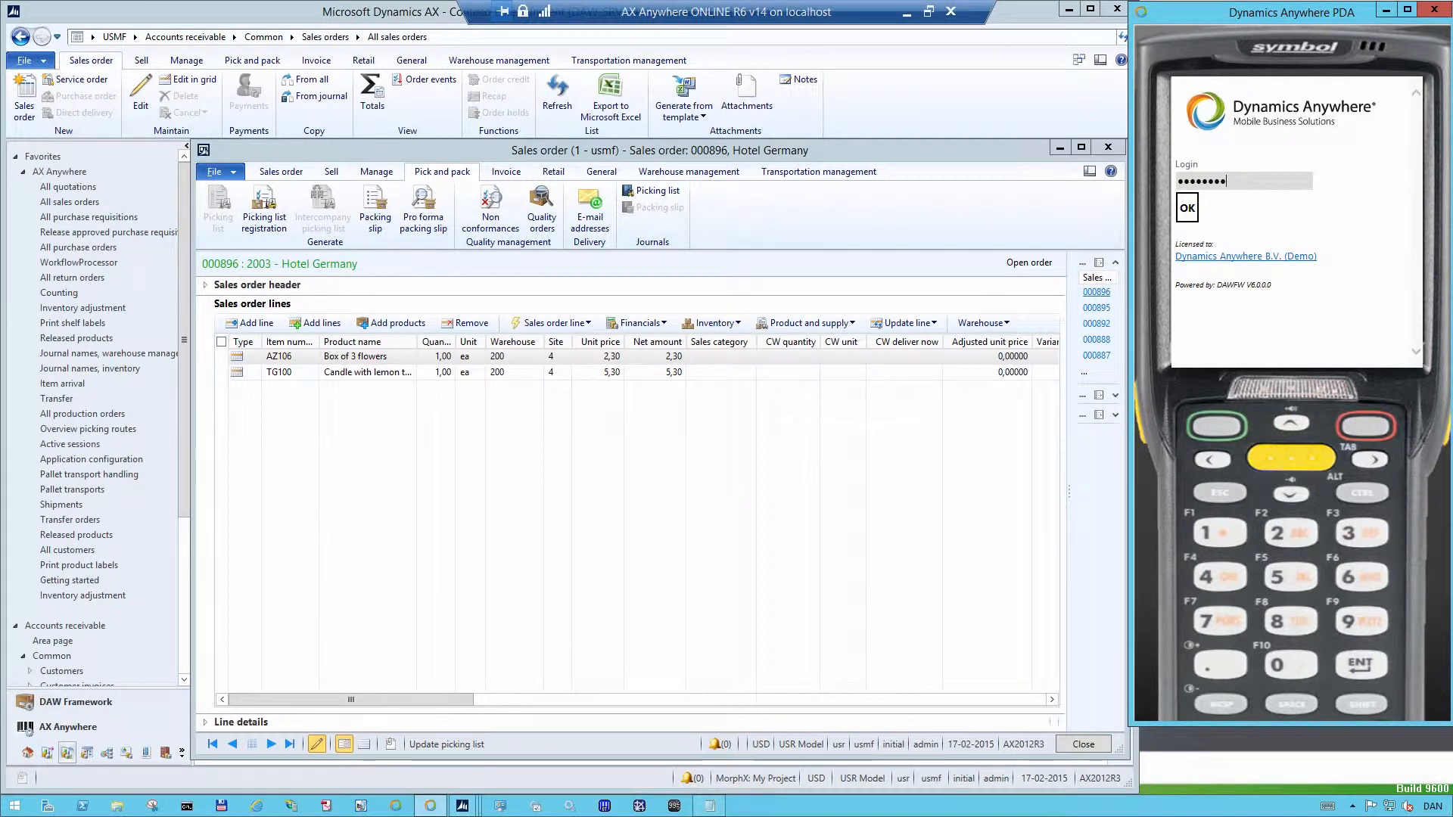
Submit the password to log into Dynamics Anywhere PDA
{"action": "key", "text": "Return"}
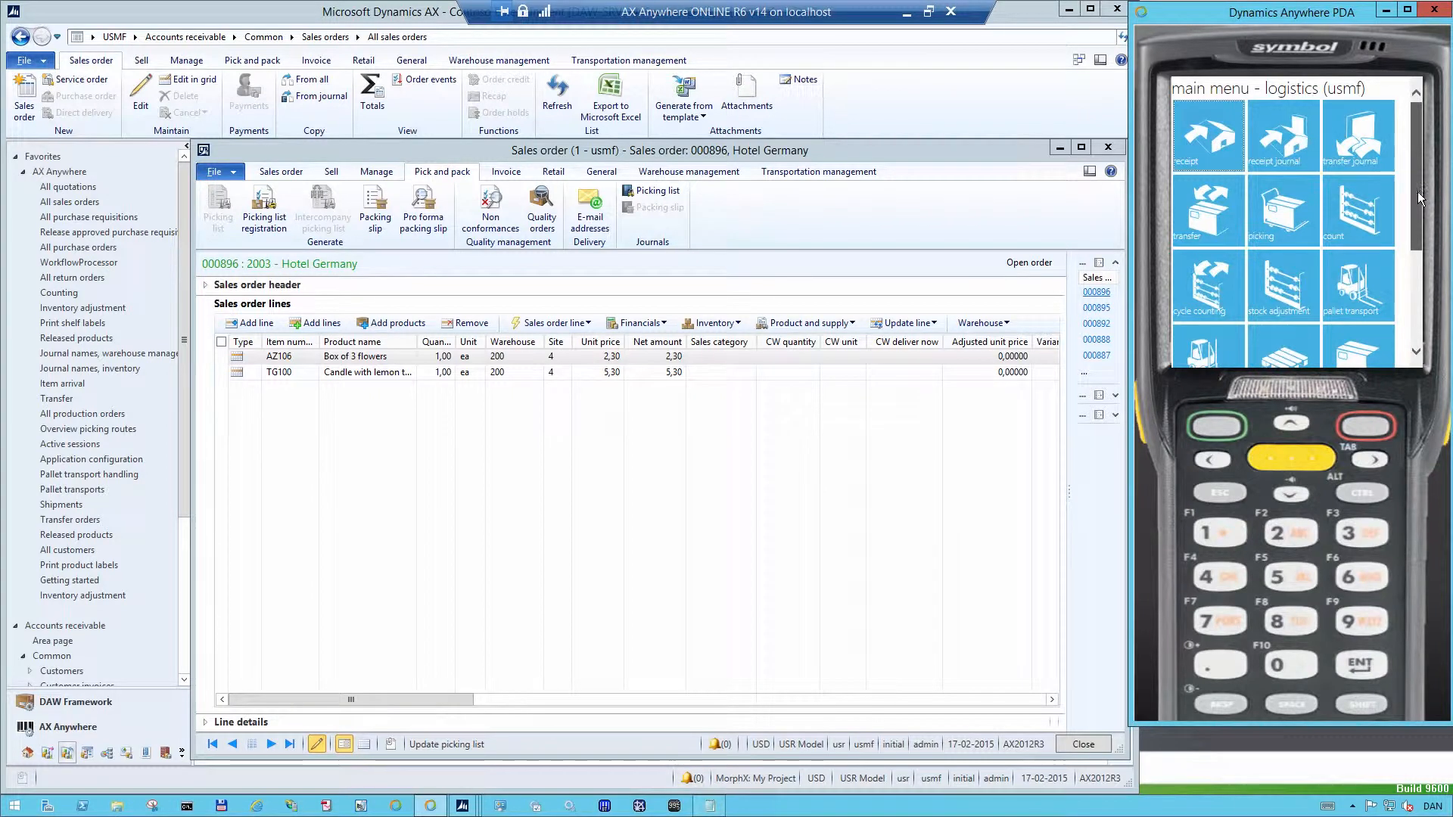
{"action": "left_click_drag", "start_coordinate": [1417, 192], "coordinate": [1417, 223]}
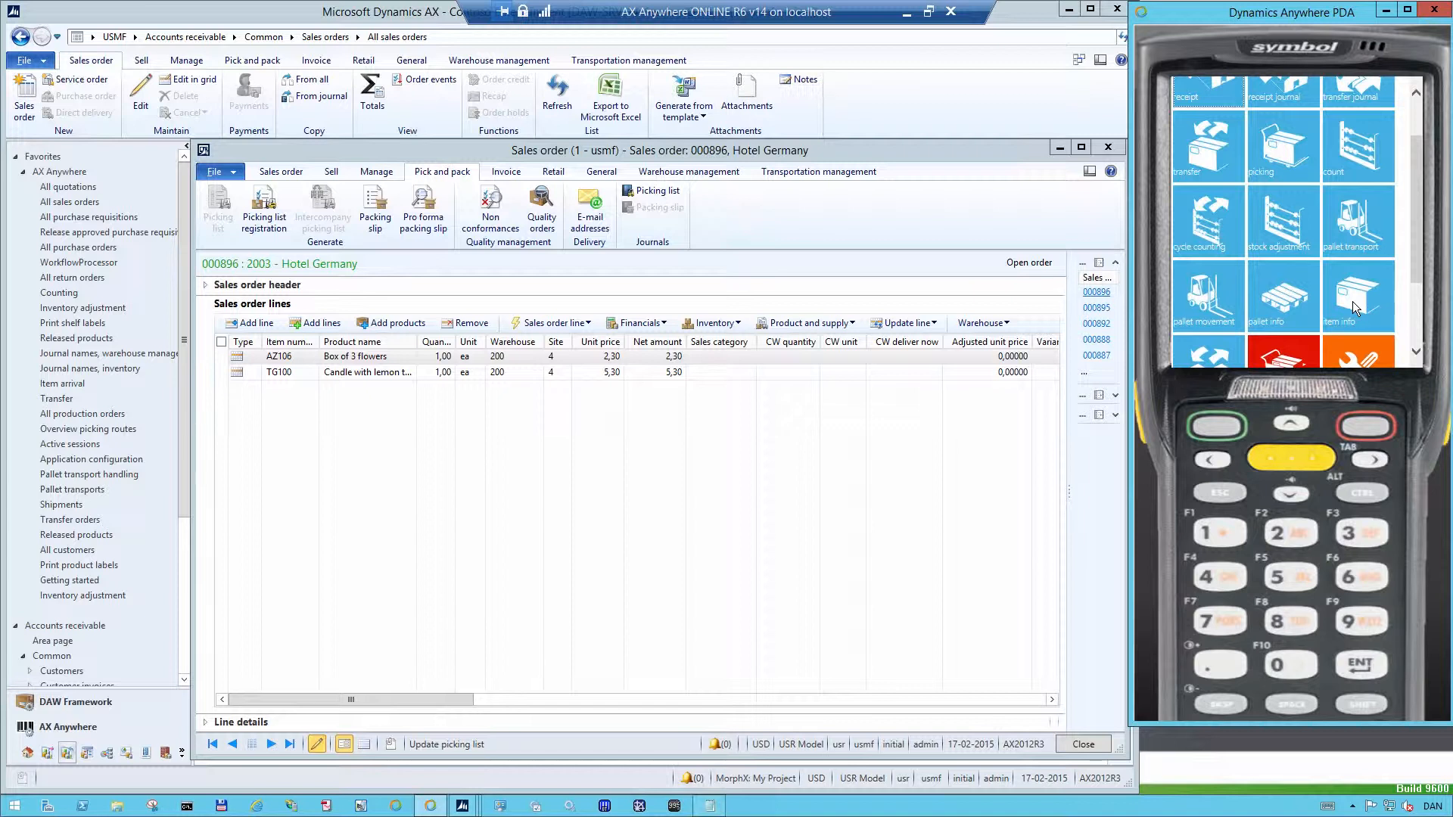
Look up item info for AZ106 and highlight its description Box of 3 flowers
{"action": "left_click", "coordinate": [1352, 301]}
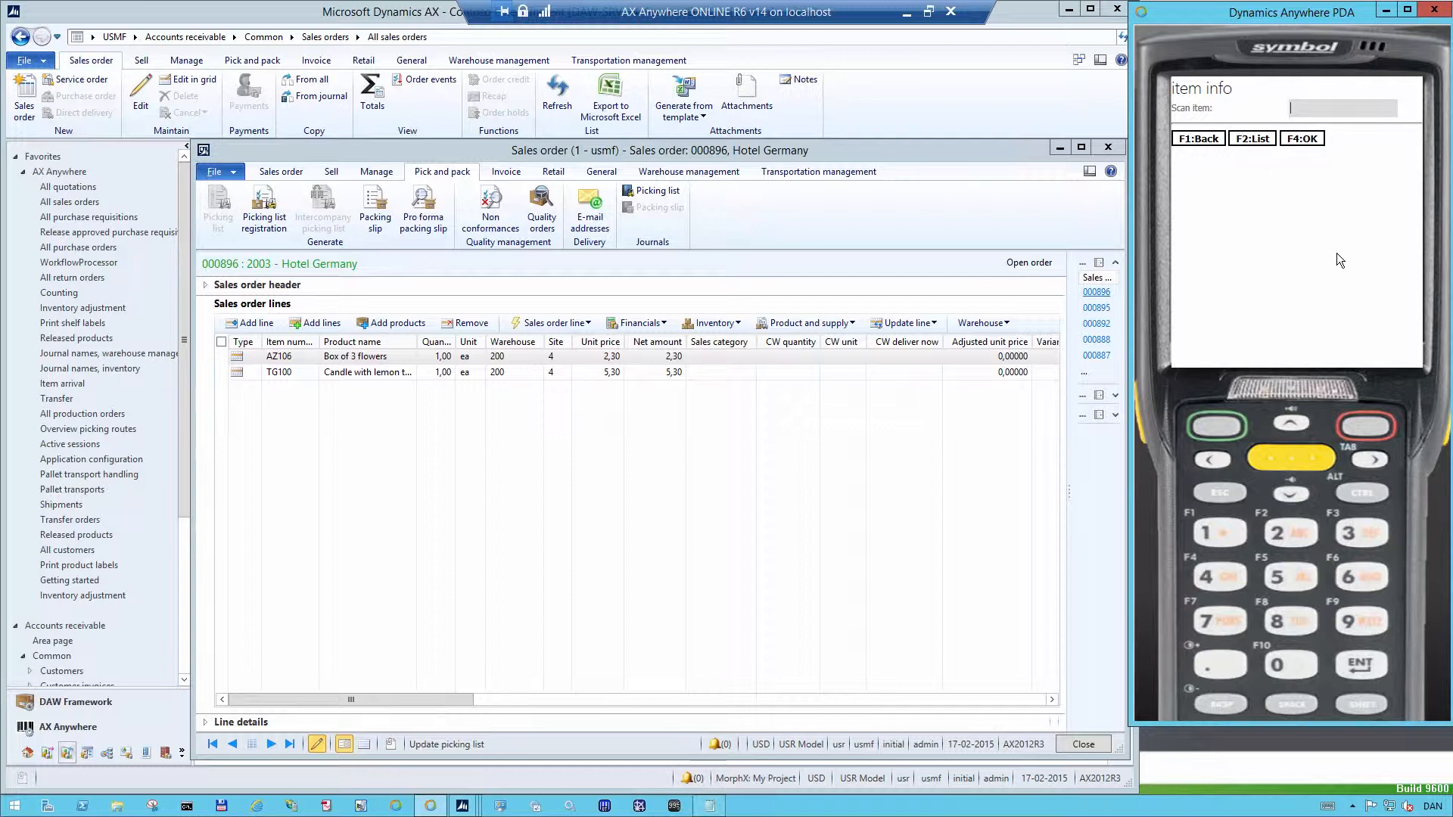
{"action": "type", "text": "AZ106"}
{"action": "key", "text": "Return"}
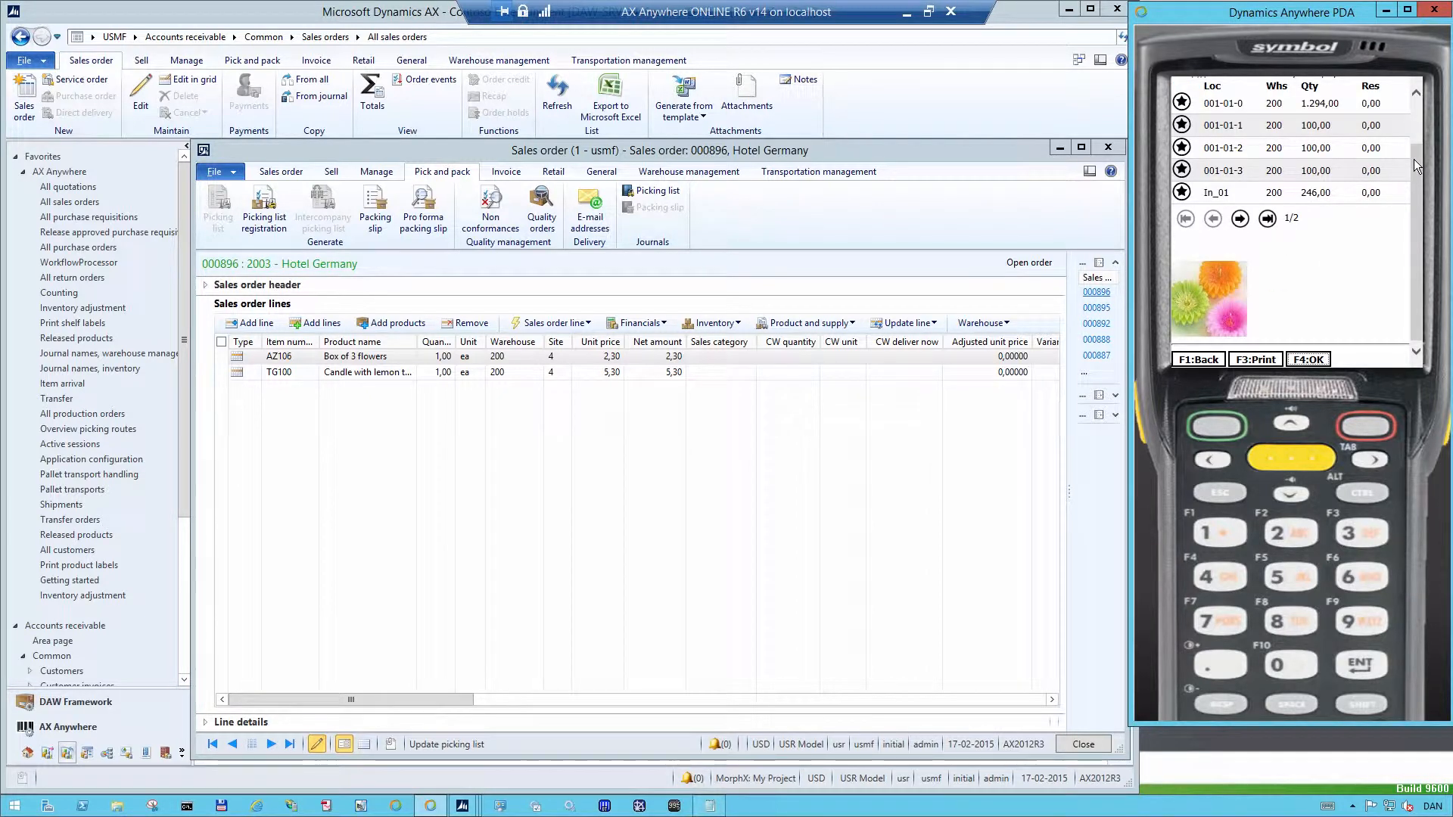
{"action": "left_click_drag", "start_coordinate": [1414, 159], "coordinate": [1414, 106]}
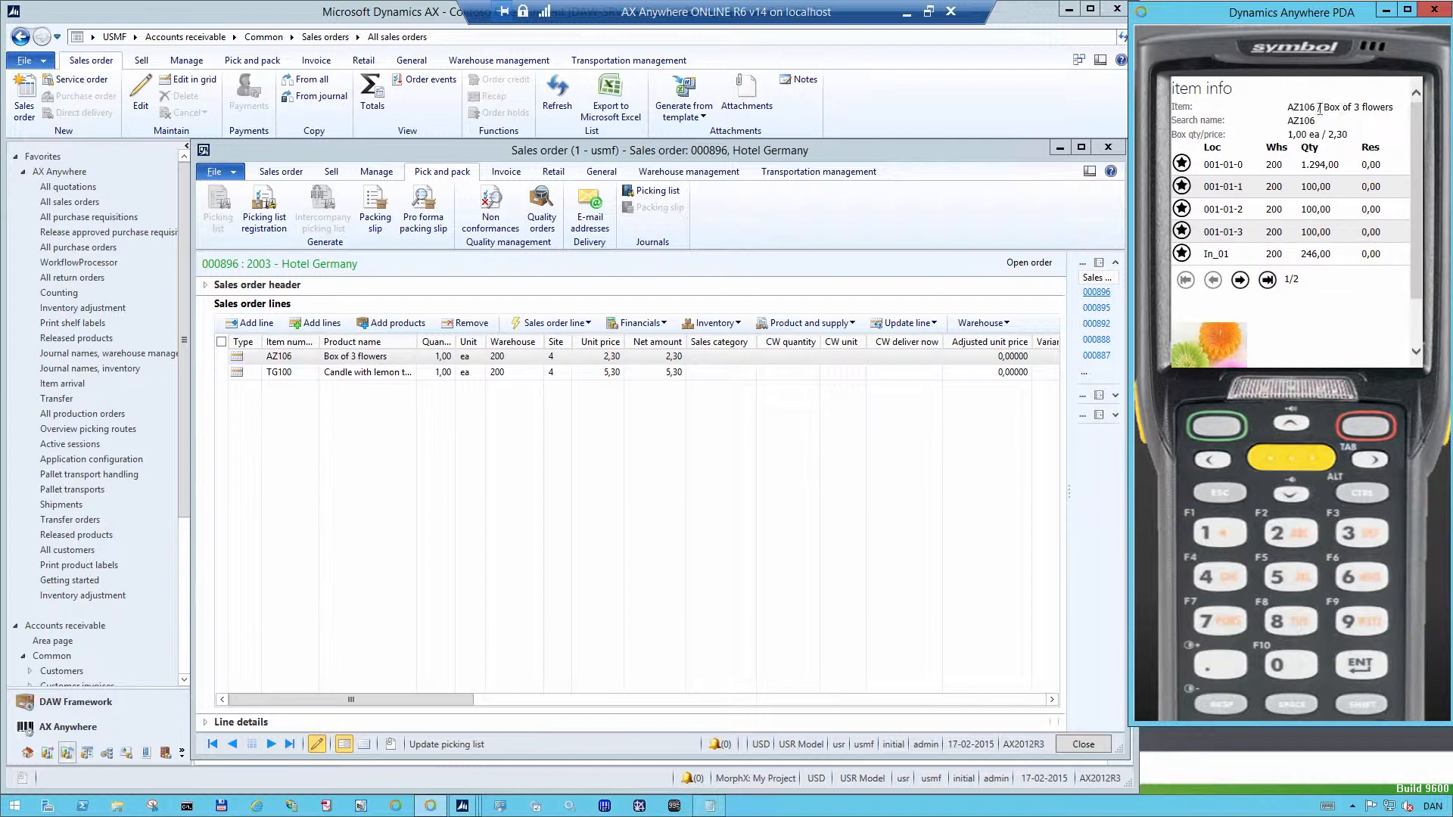
{"action": "double_click", "coordinate": [1376, 107]}
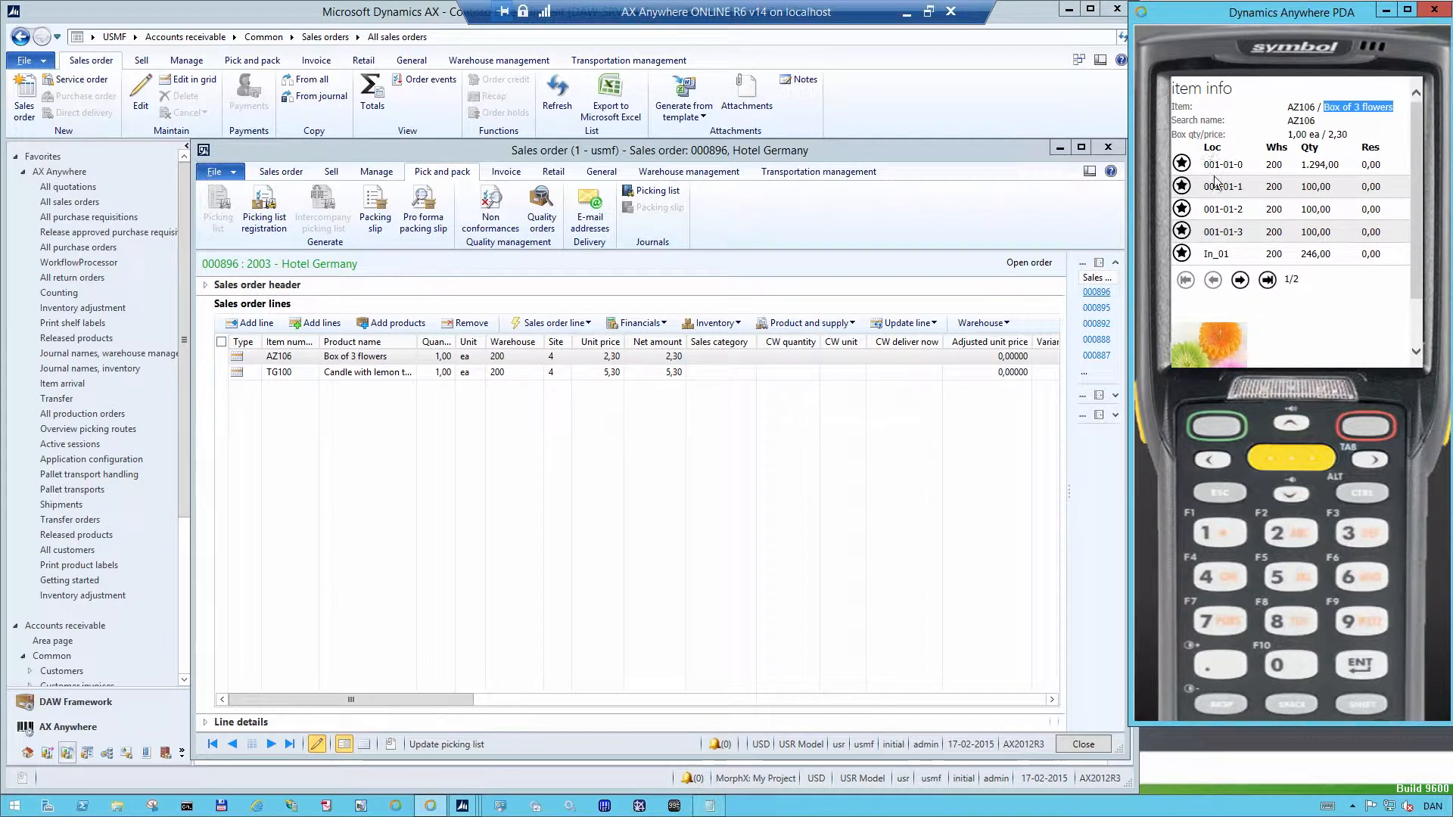
Review the stock rows per location, paging to the next page and back to the first
{"action": "left_click_drag", "start_coordinate": [1307, 165], "coordinate": [1335, 171]}
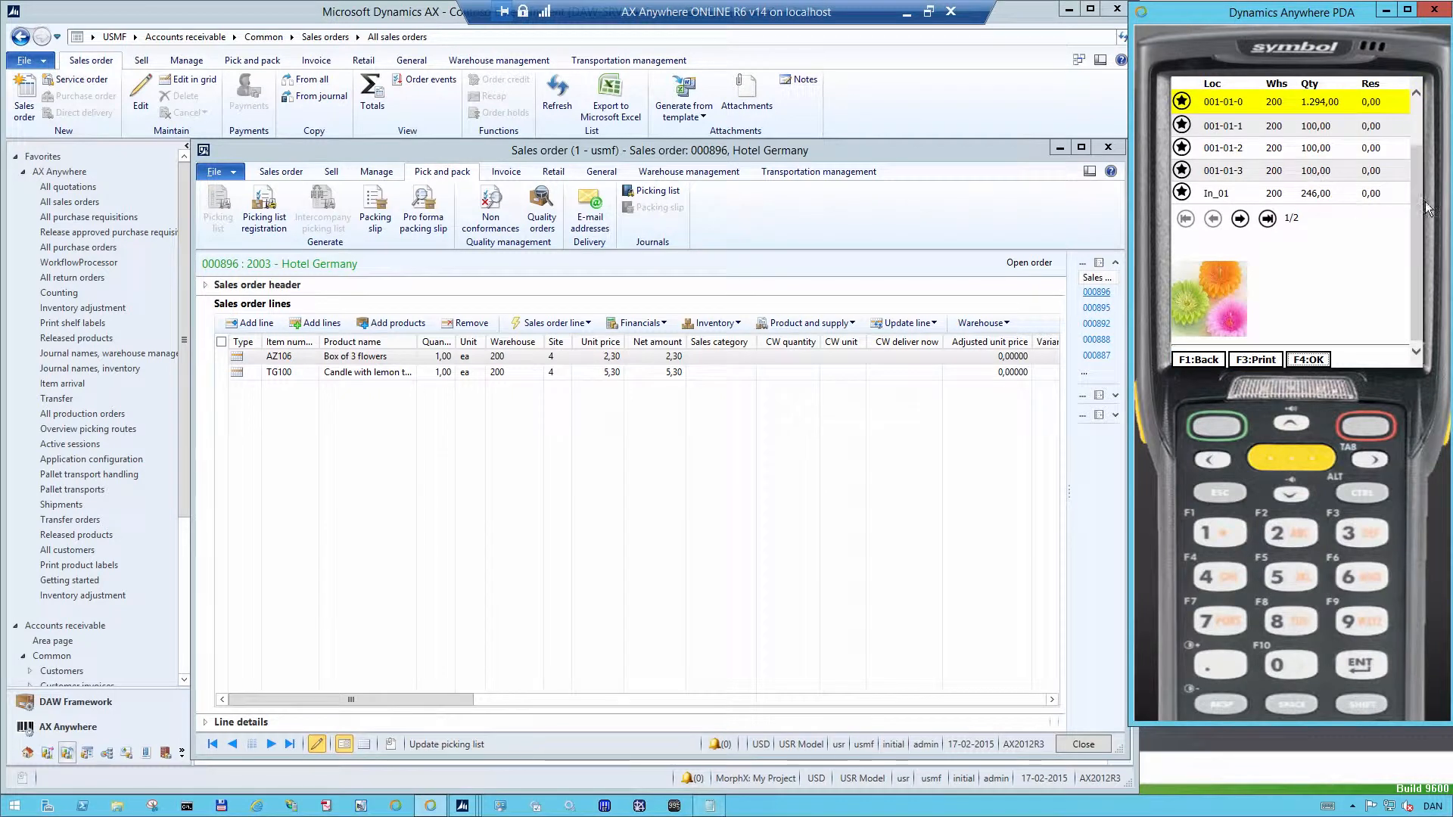
{"action": "left_click", "coordinate": [1322, 166]}
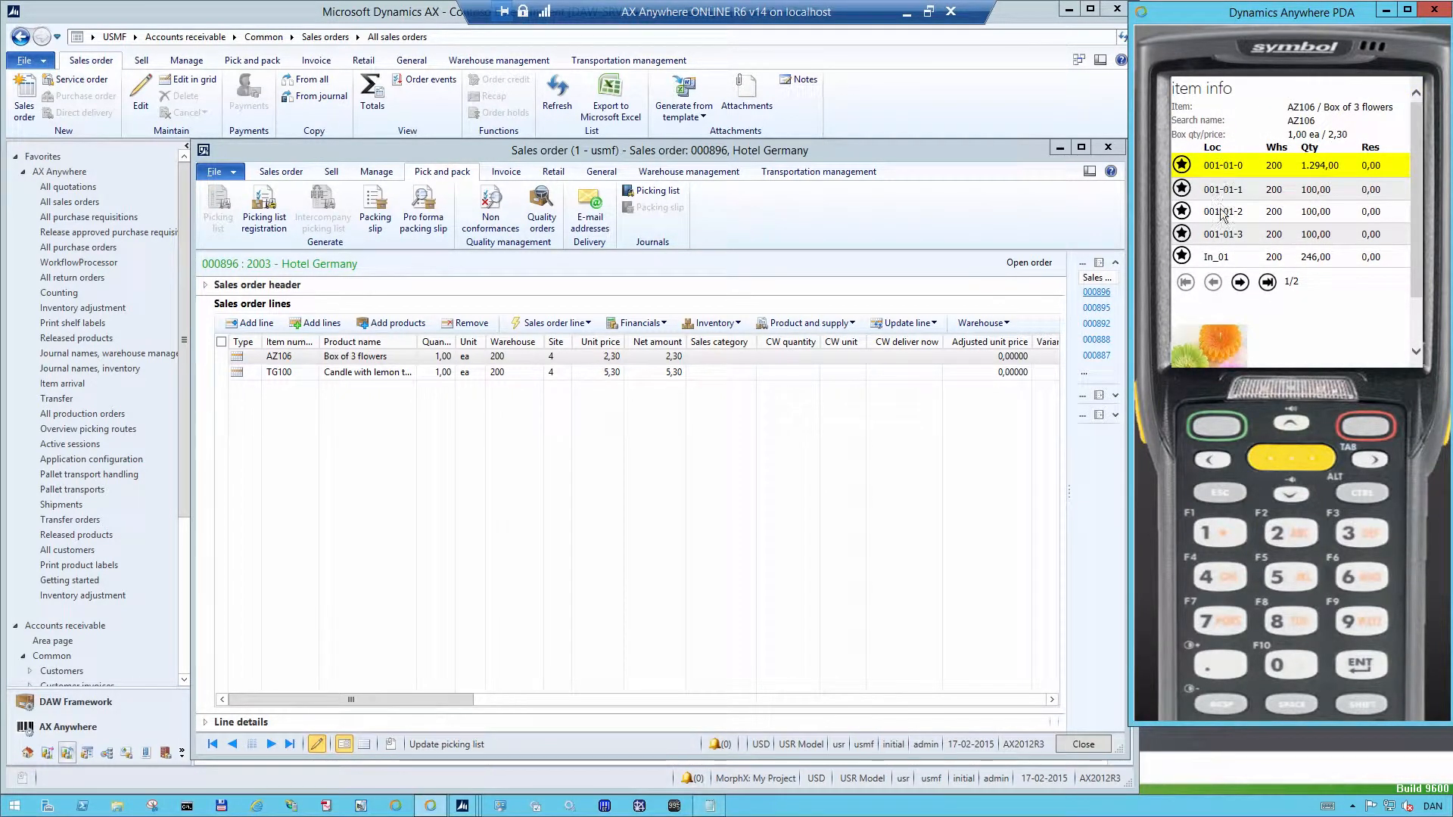
{"action": "left_click", "coordinate": [1240, 282]}
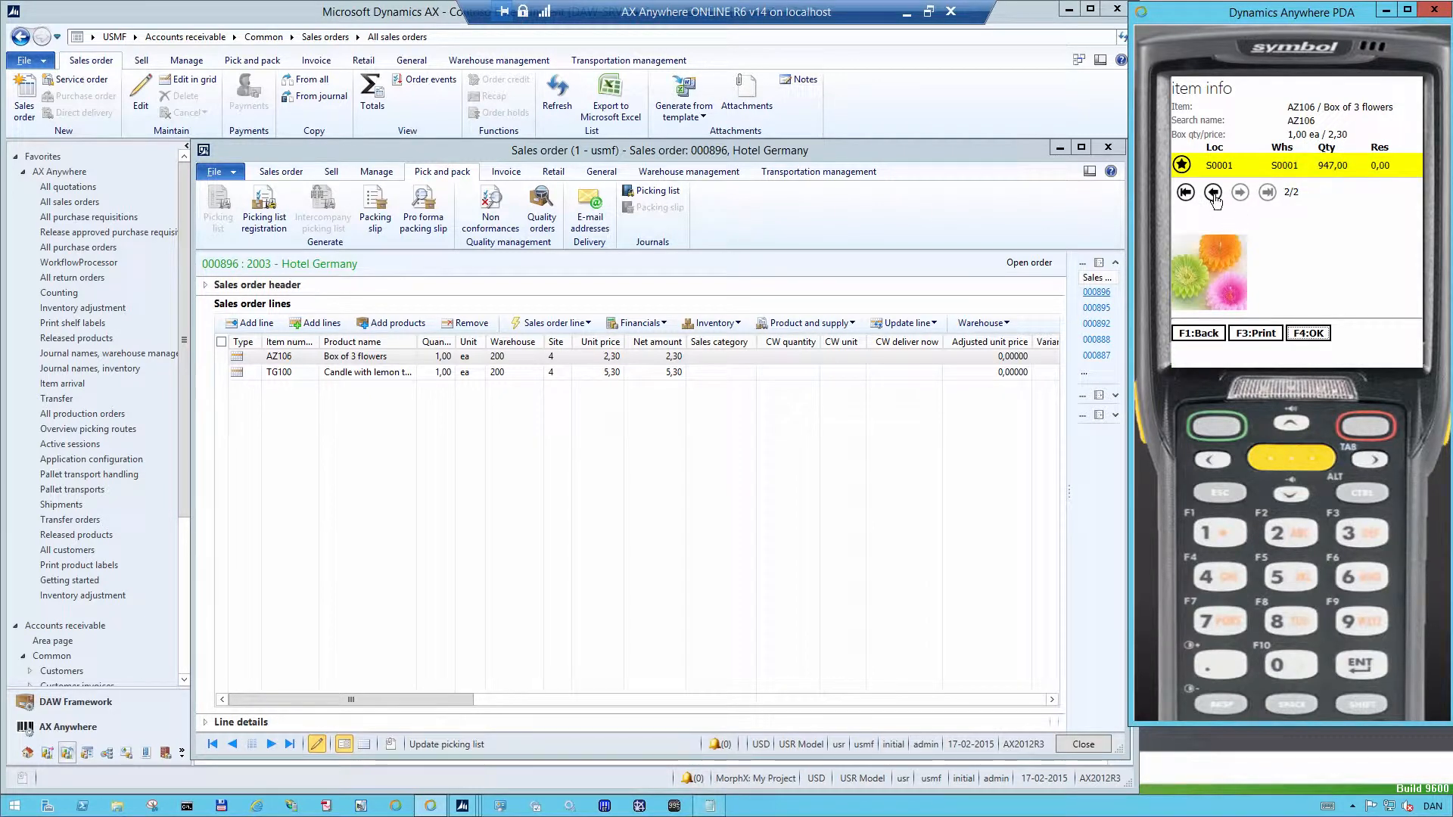
{"action": "left_click", "coordinate": [1214, 193]}
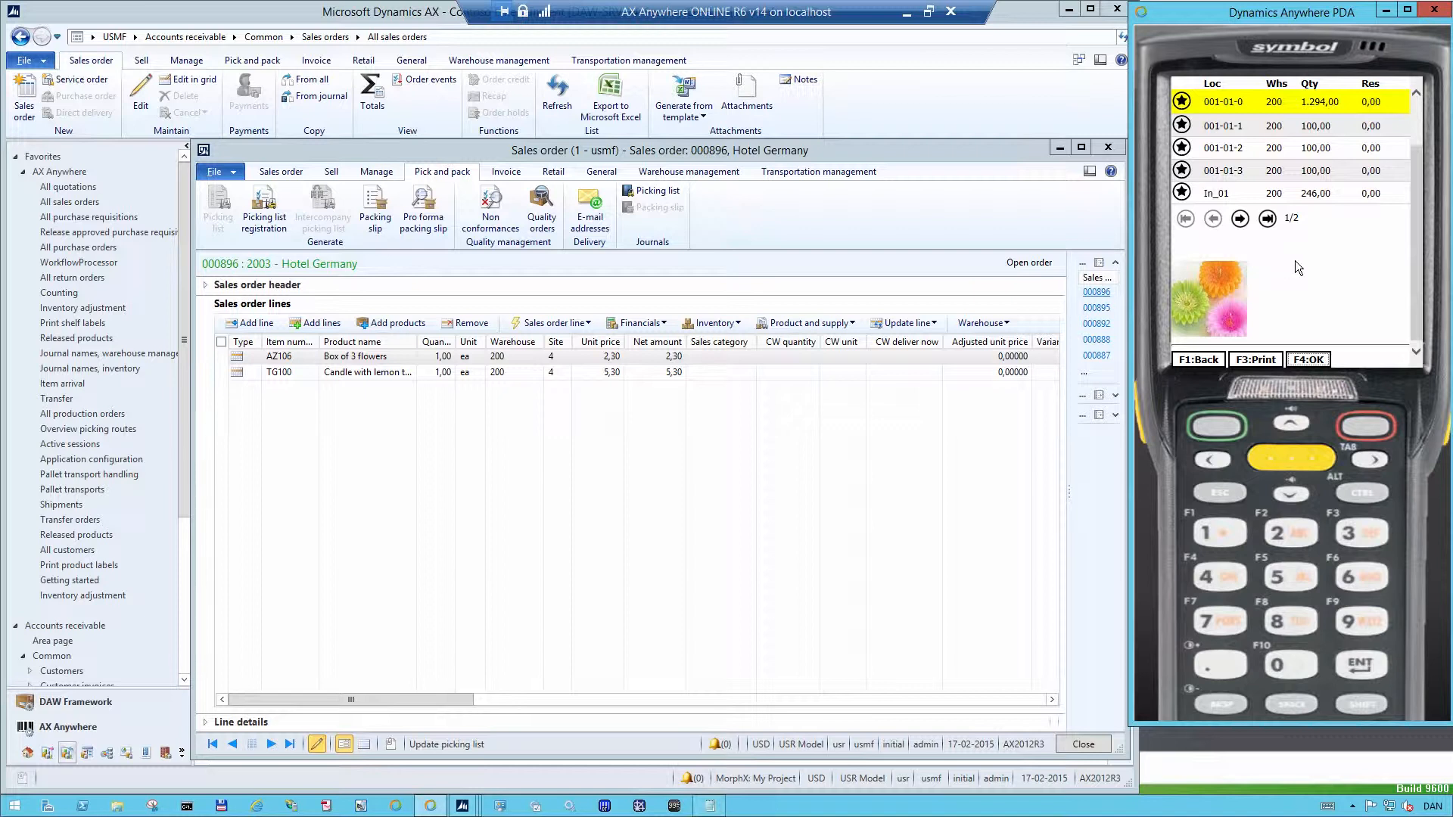
Print an item label for AZ106 with quantity 1 and view the generated barcode PDF
{"action": "left_click", "coordinate": [1260, 362]}
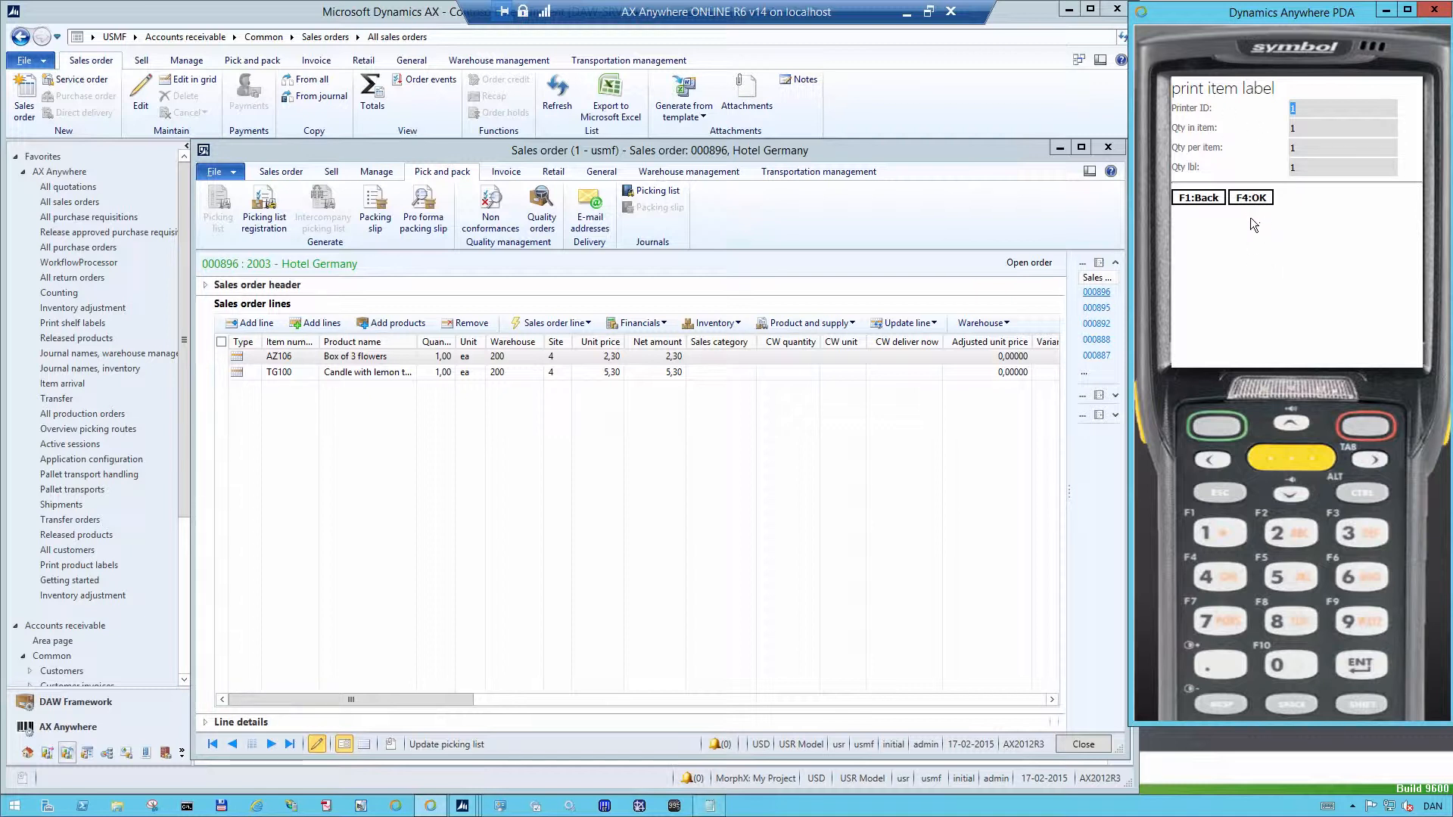
{"action": "key", "text": "F4"}
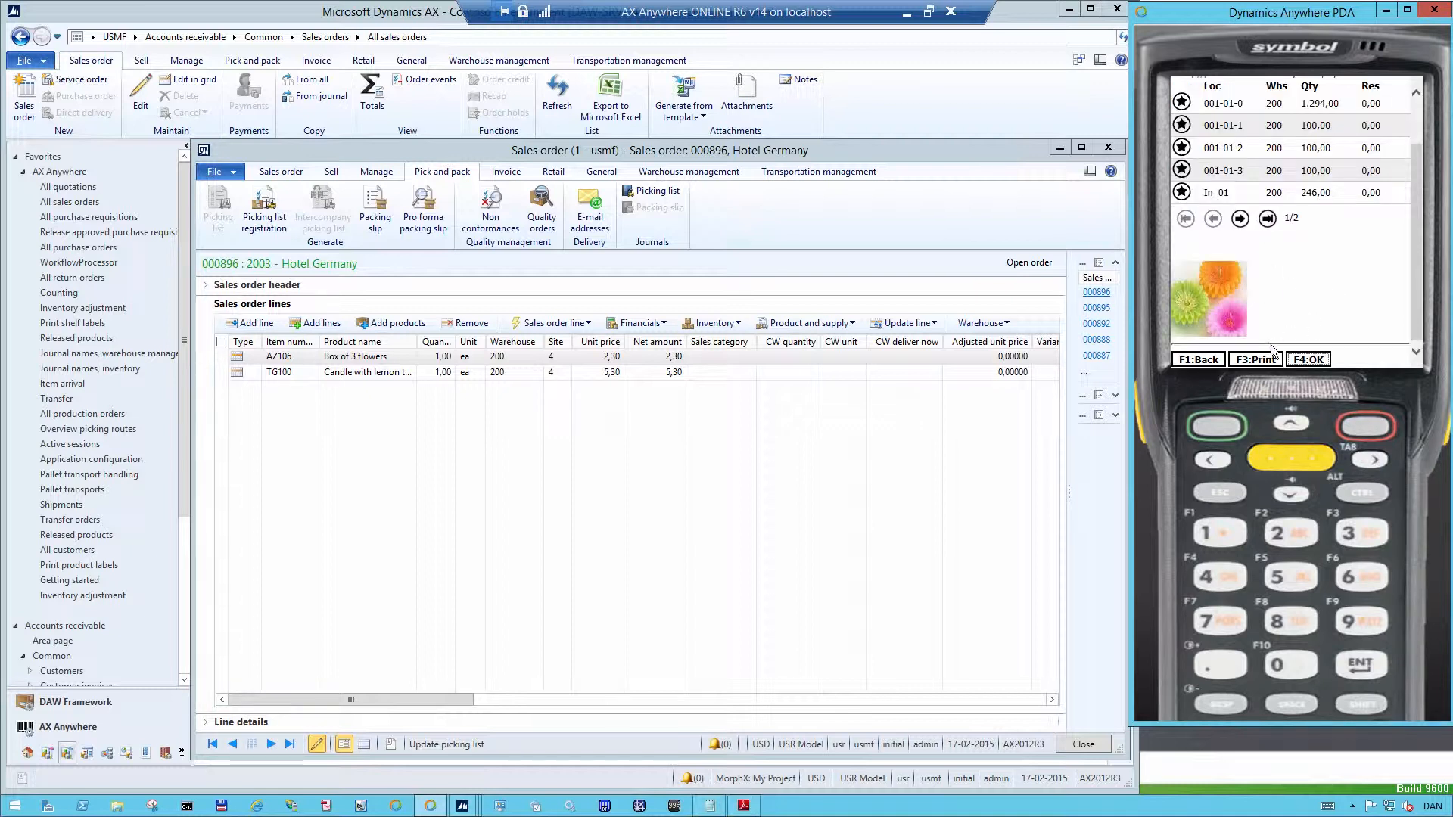
{"action": "left_click", "coordinate": [744, 807]}
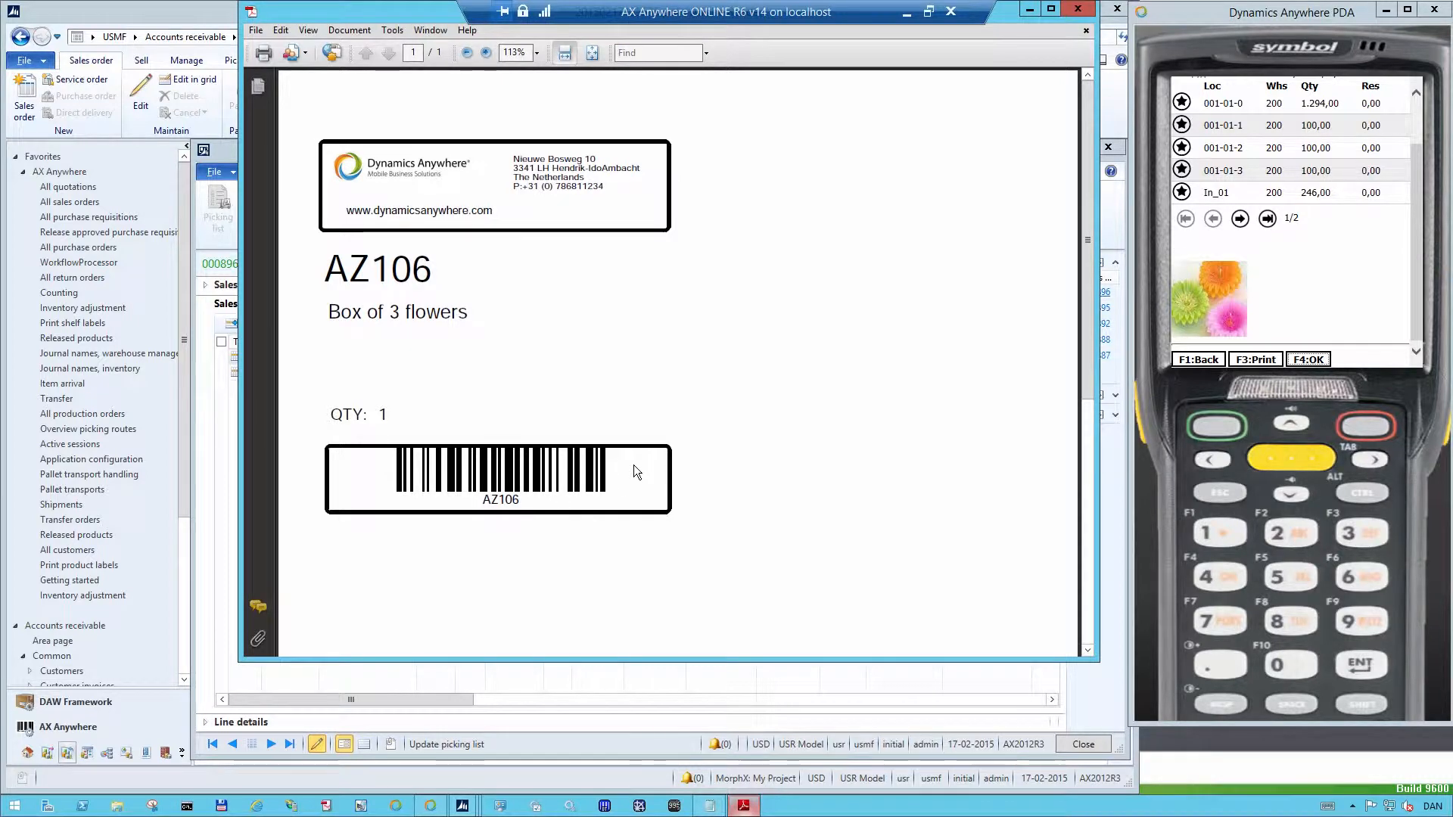
Close the label preview and return to the logistics main menu
{"action": "left_click", "coordinate": [1077, 12]}
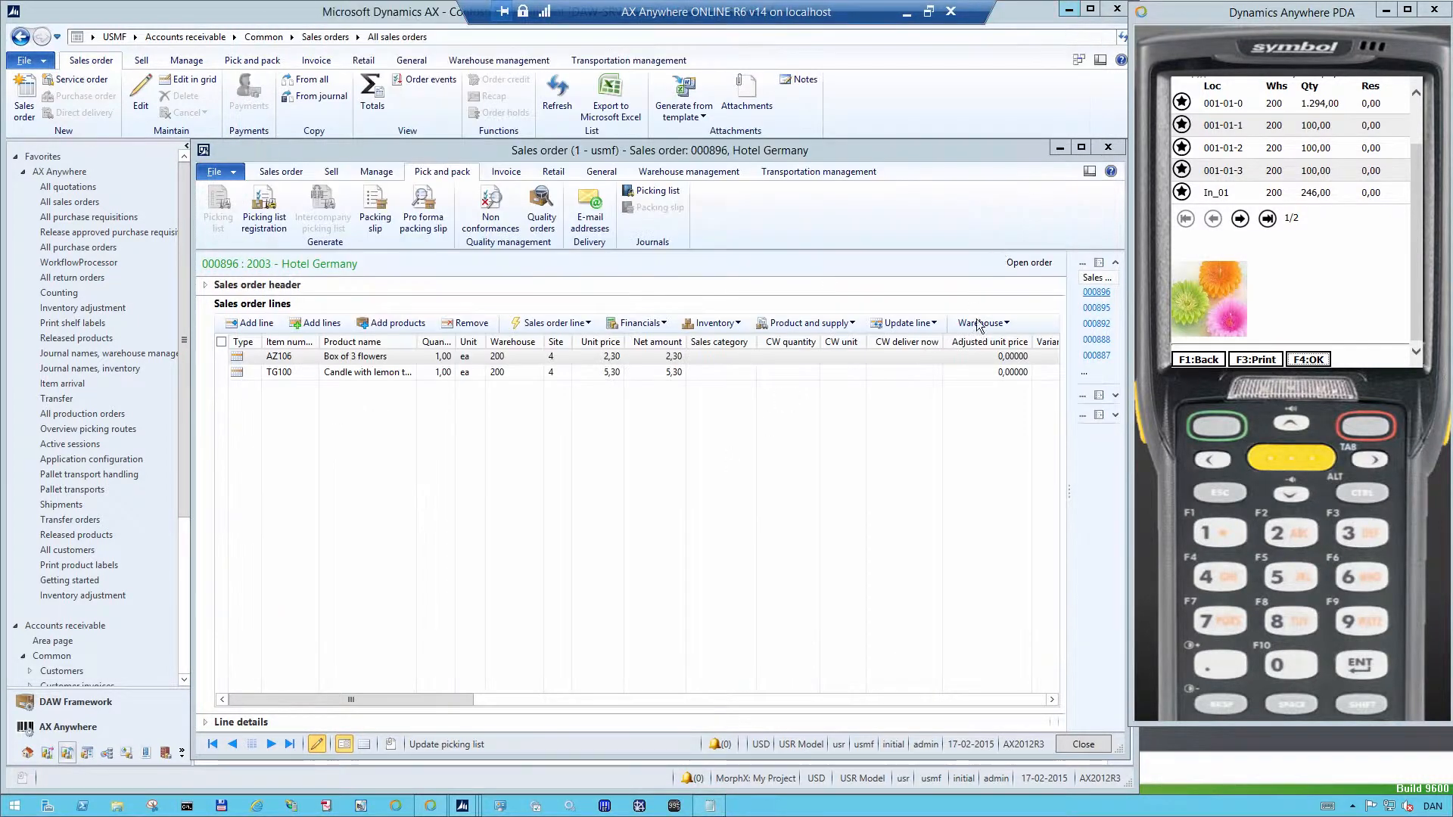
{"action": "scroll", "coordinate": [1414, 265], "scroll_direction": "up", "scroll_amount": 3}
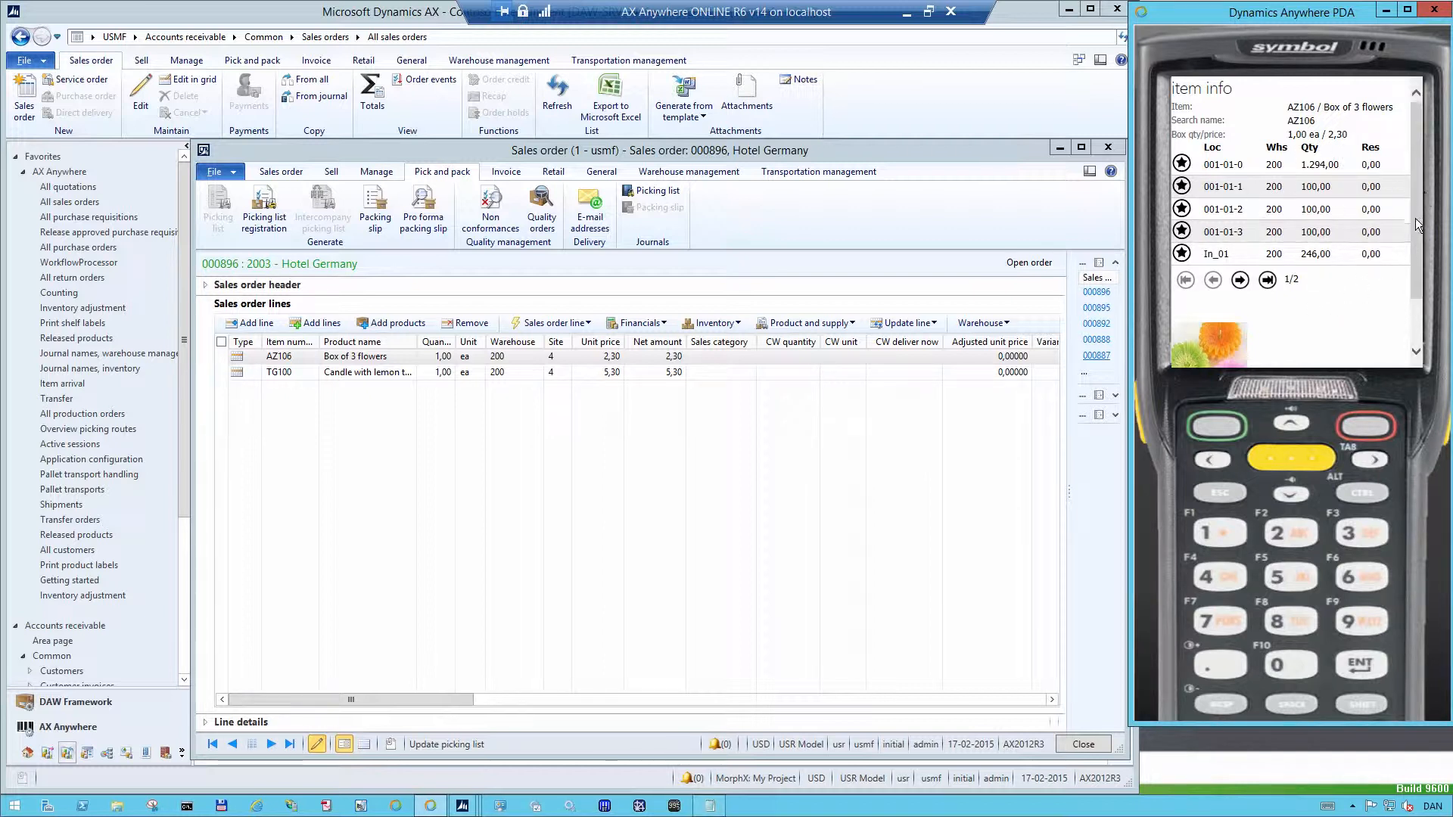
{"action": "left_click_drag", "start_coordinate": [1421, 217], "coordinate": [1420, 340]}
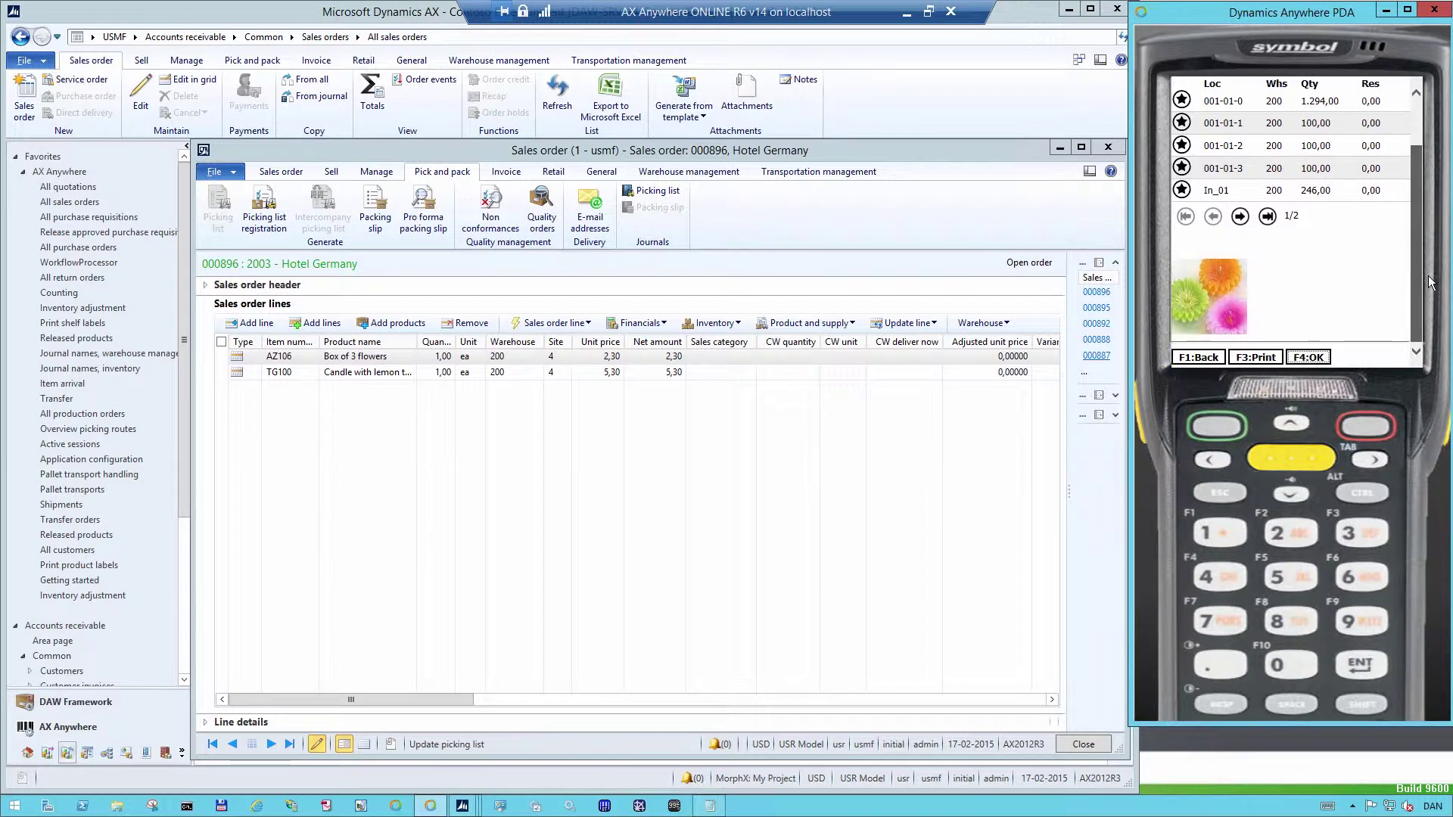
{"action": "left_click", "coordinate": [1205, 357]}
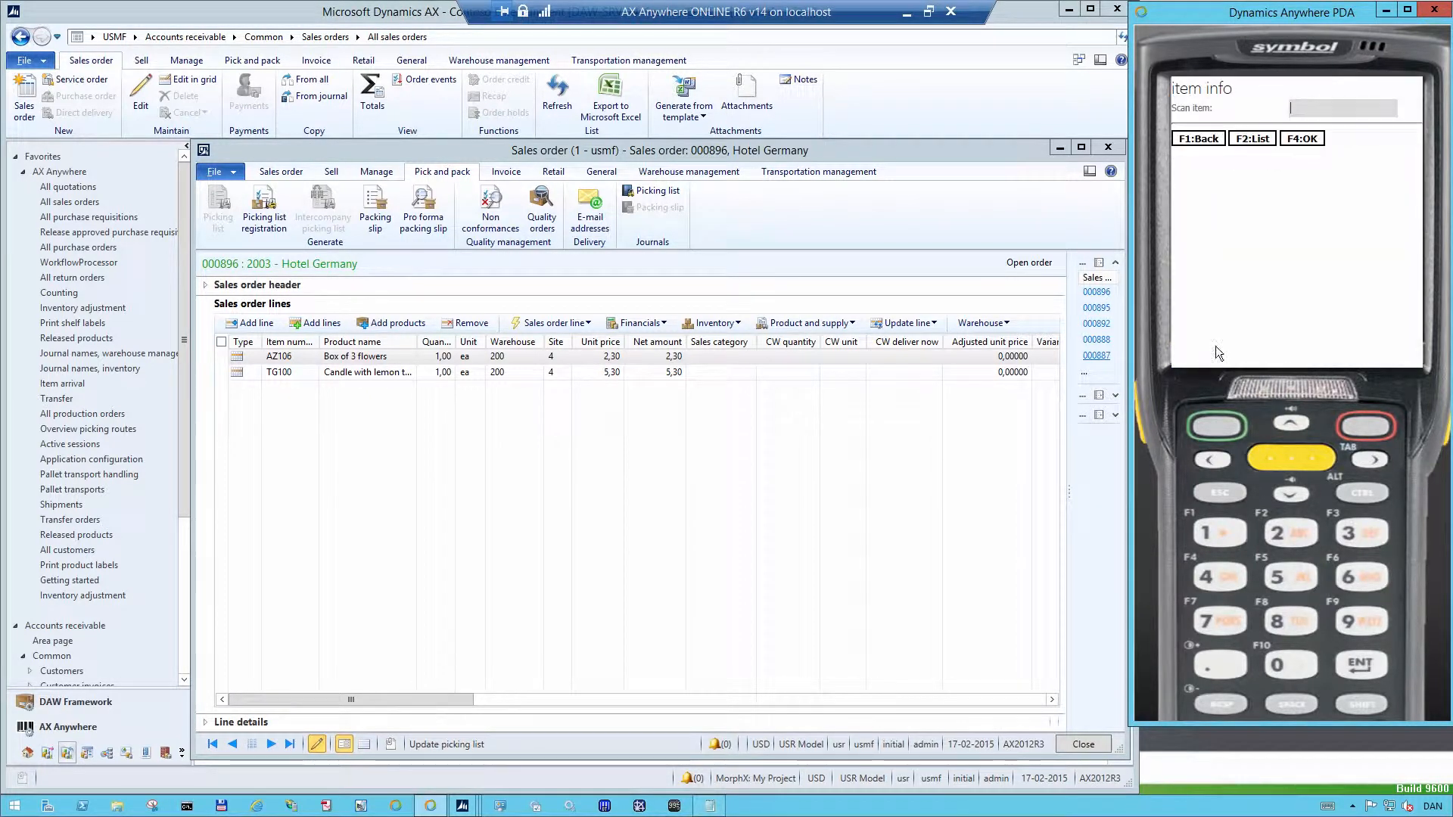
{"action": "left_click", "coordinate": [1197, 139]}
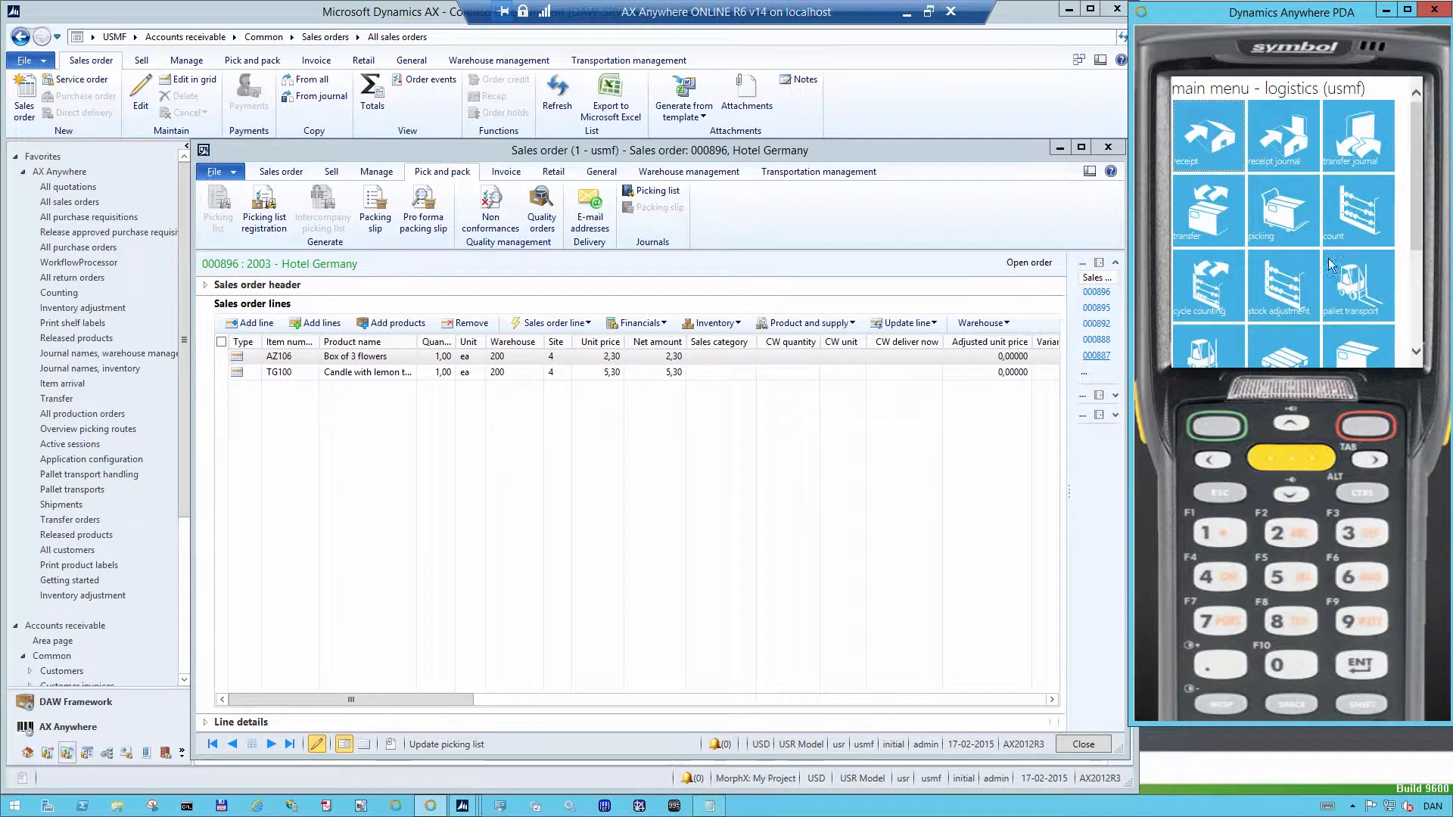
{"action": "left_click_drag", "start_coordinate": [1416, 125], "coordinate": [1416, 227]}
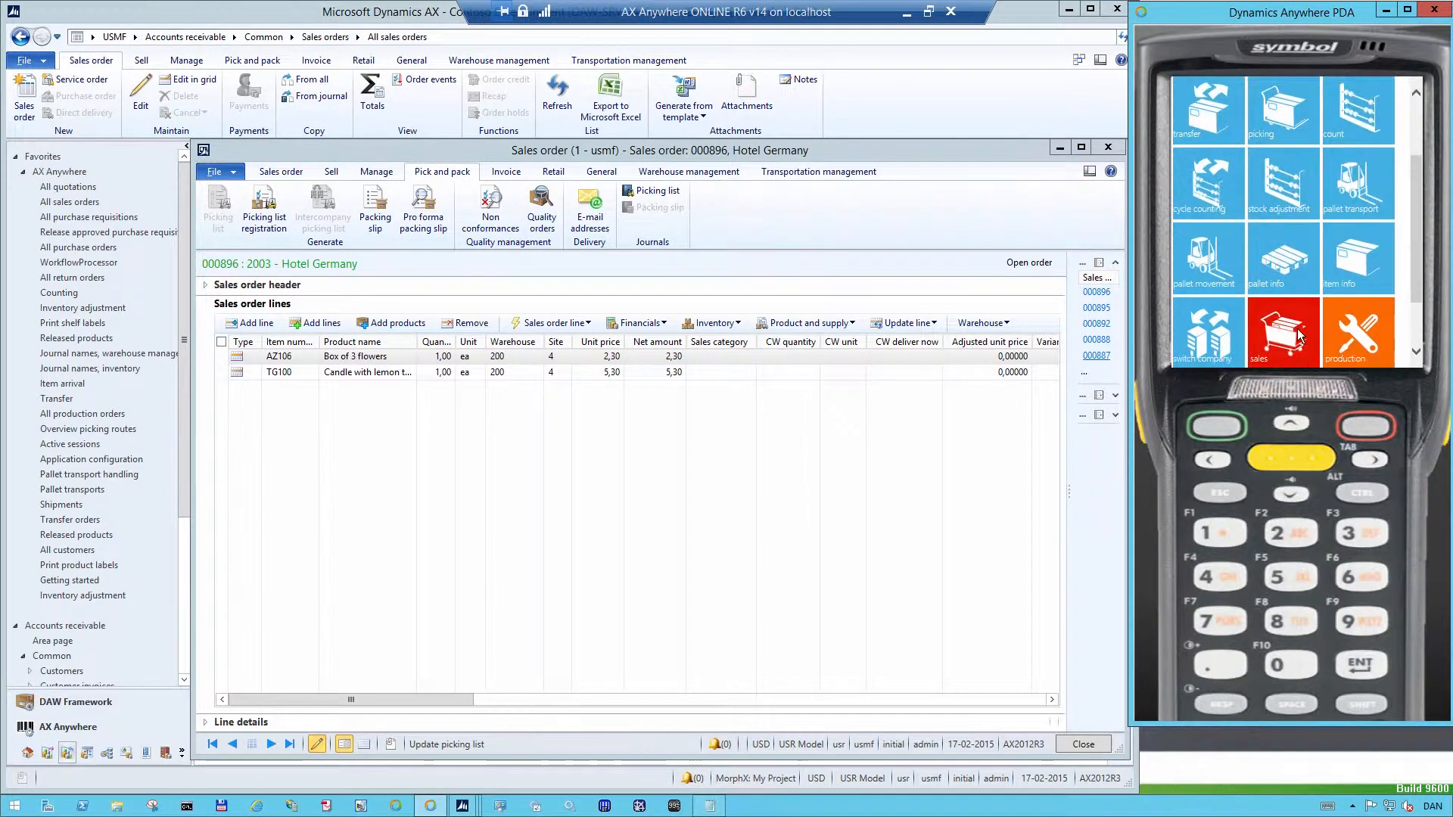
Start pallet info, skip the license plate and enter location IN_01 without the mistyped dash
{"action": "left_click", "coordinate": [1280, 271]}
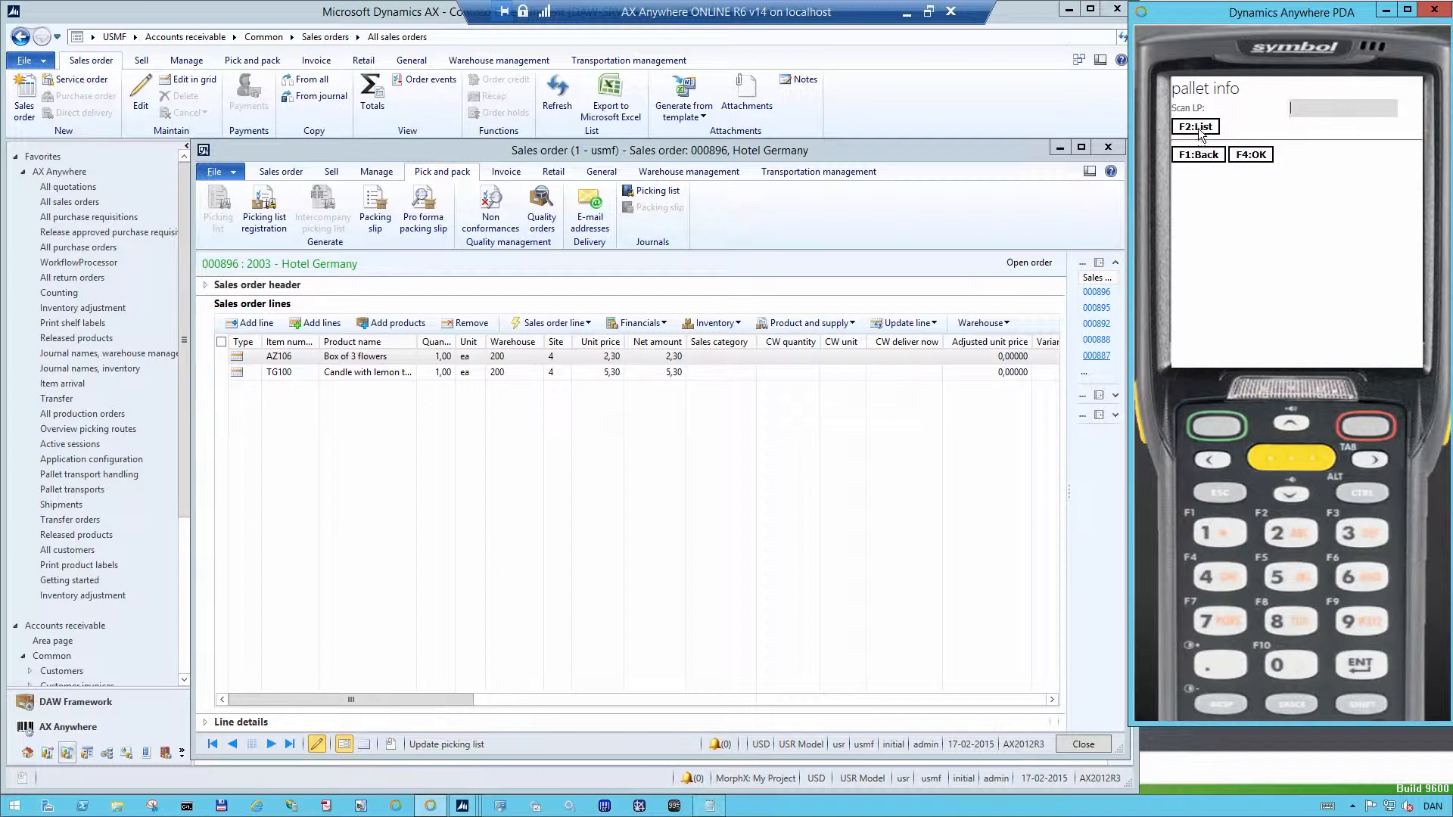
{"action": "key", "text": "Return"}
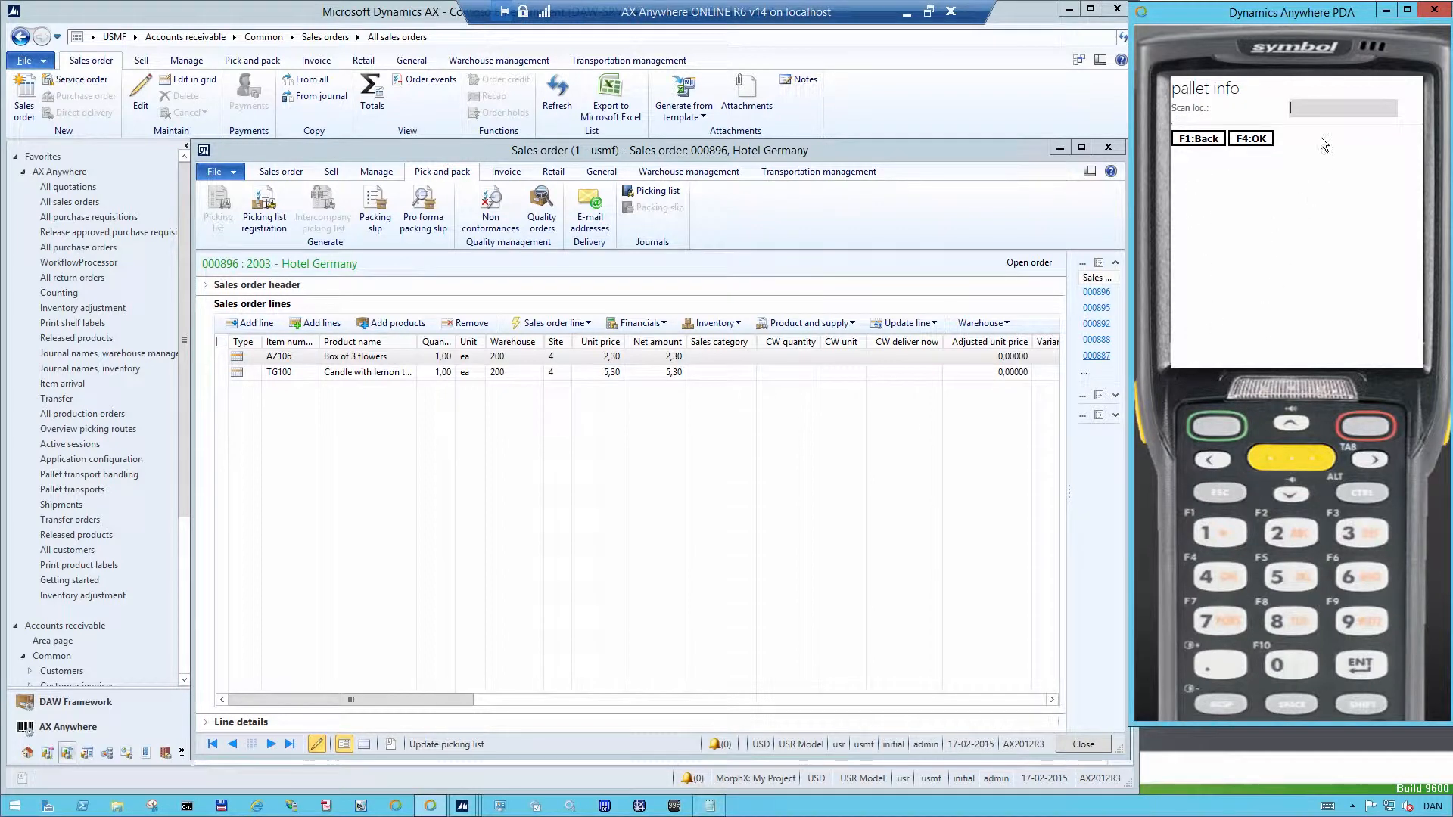
{"action": "type", "text": "IN-"}
{"action": "key", "text": "BackSpace"}
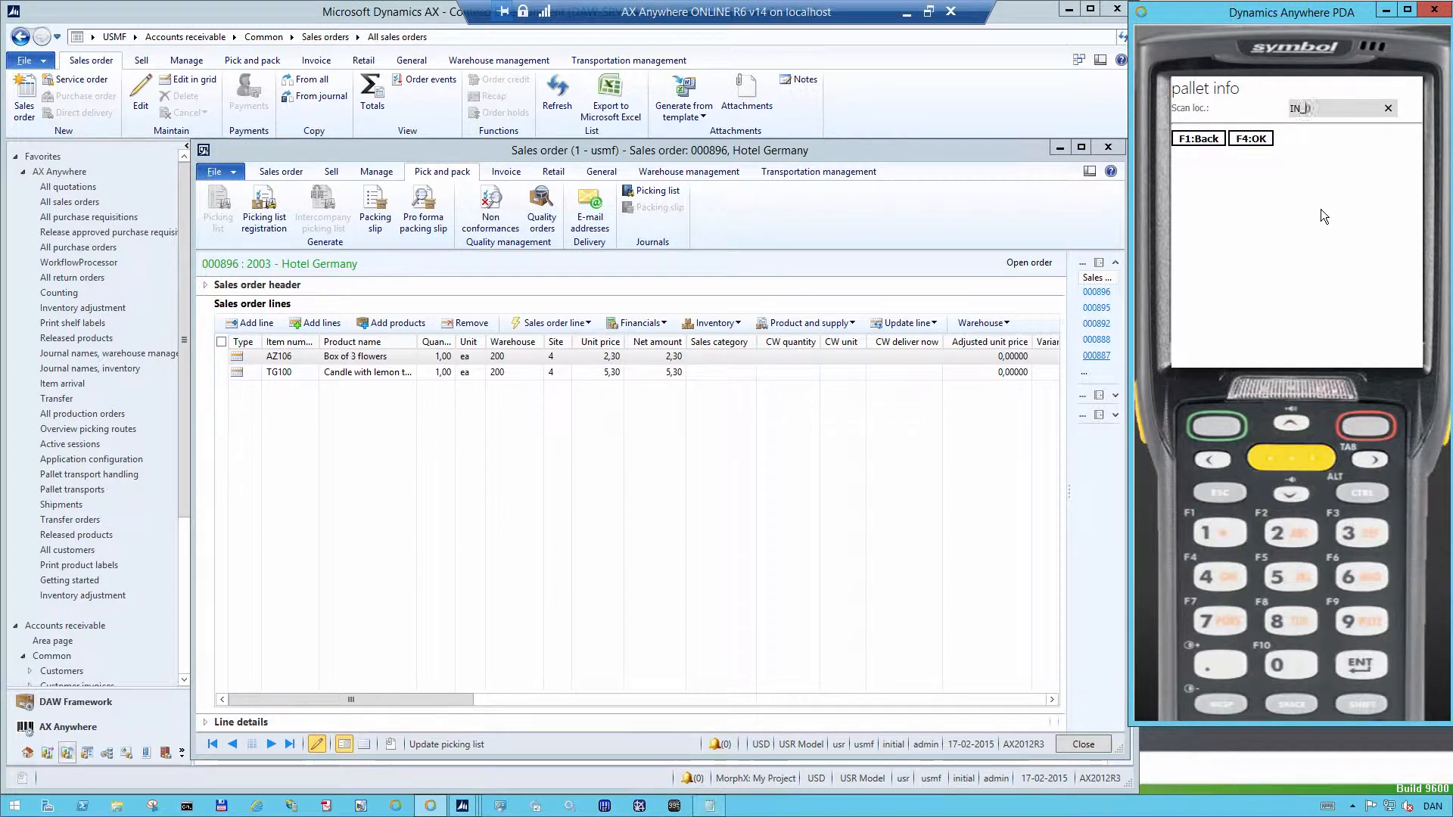
{"action": "type", "text": "01"}
{"action": "left_click", "coordinate": [1252, 139]}
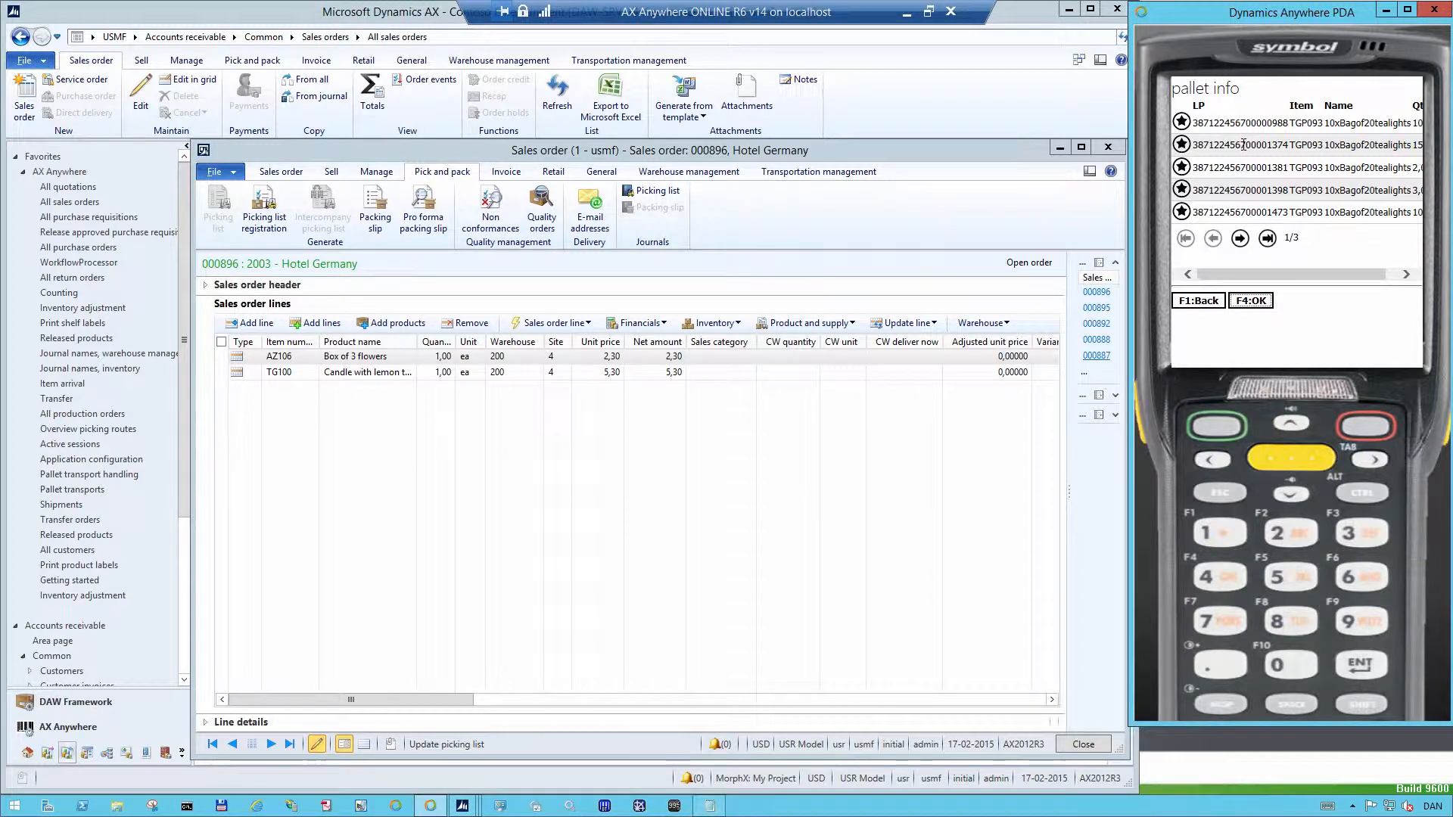
{"action": "left_click", "coordinate": [1243, 145]}
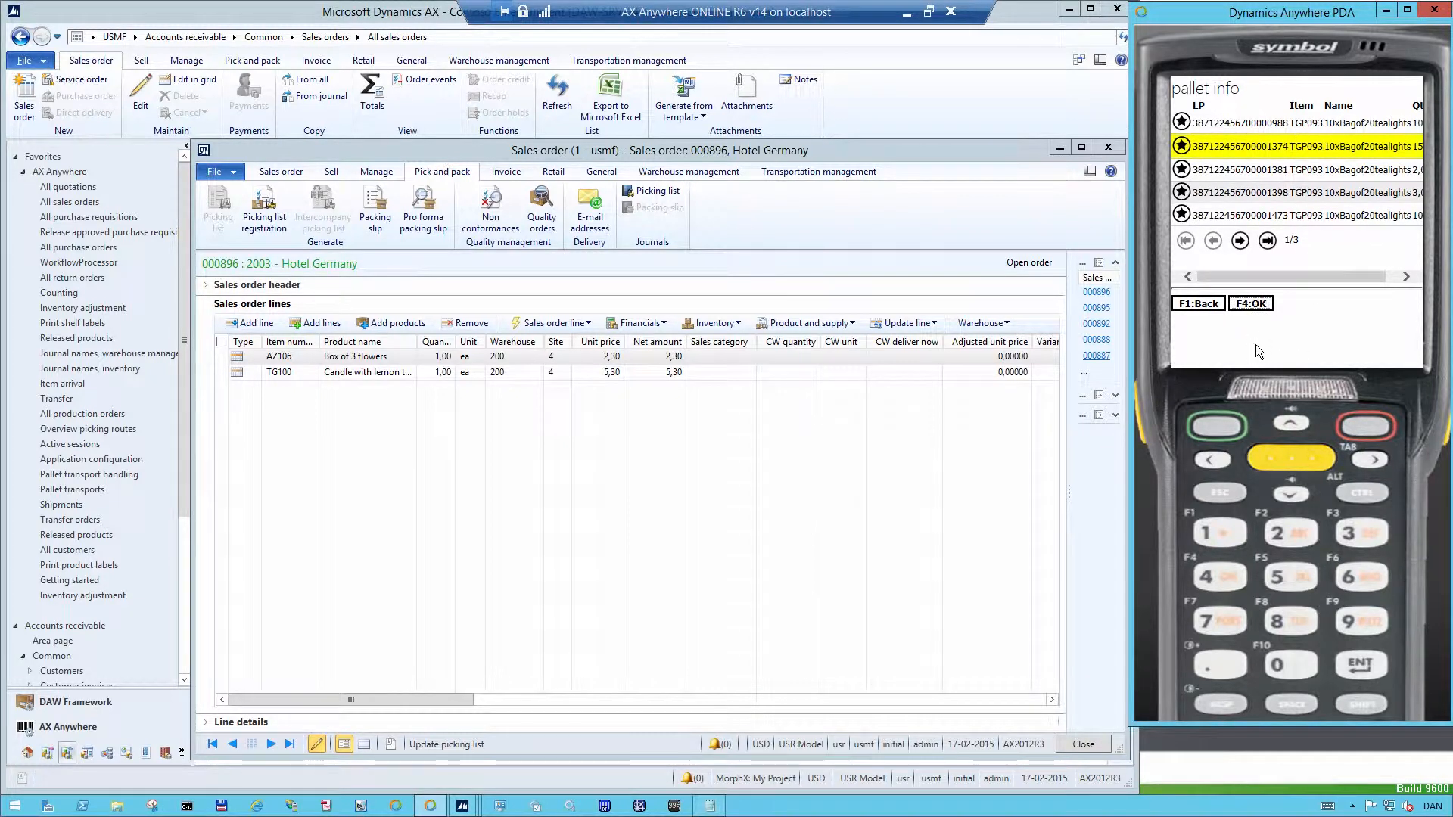
{"action": "key", "text": "F4"}
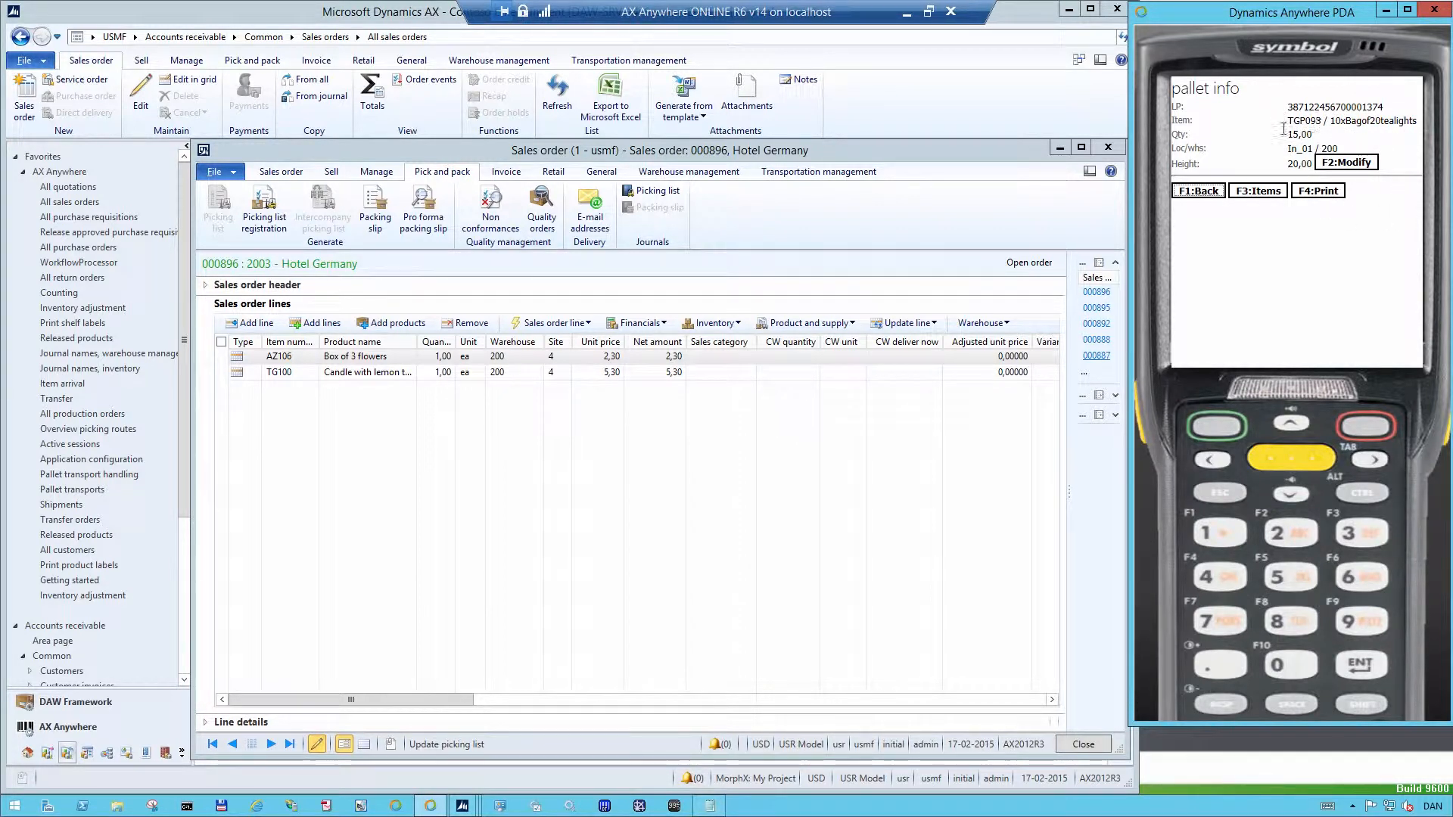
{"action": "left_click_drag", "start_coordinate": [1288, 105], "coordinate": [1382, 107]}
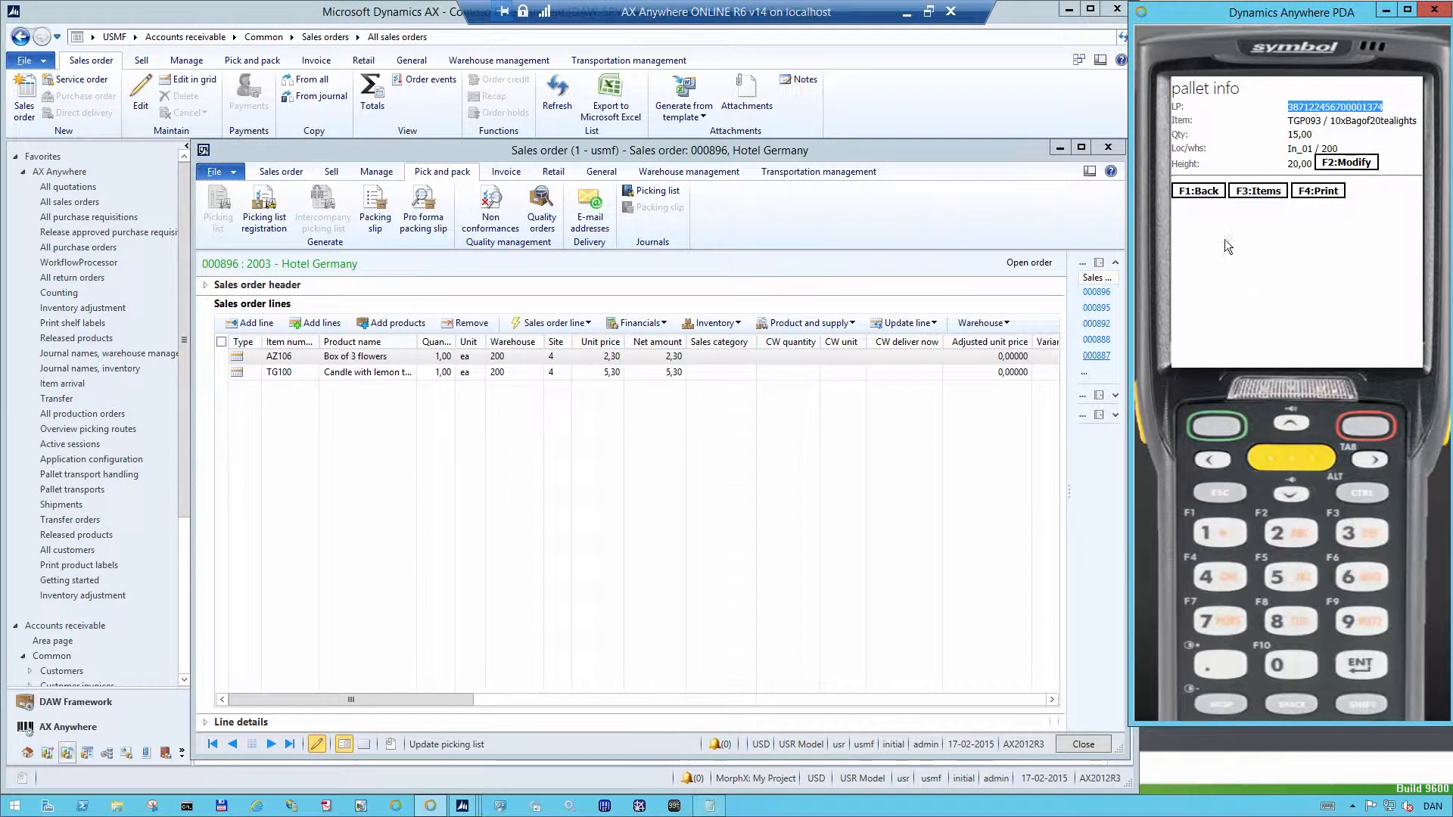
{"action": "double_click", "coordinate": [1297, 134]}
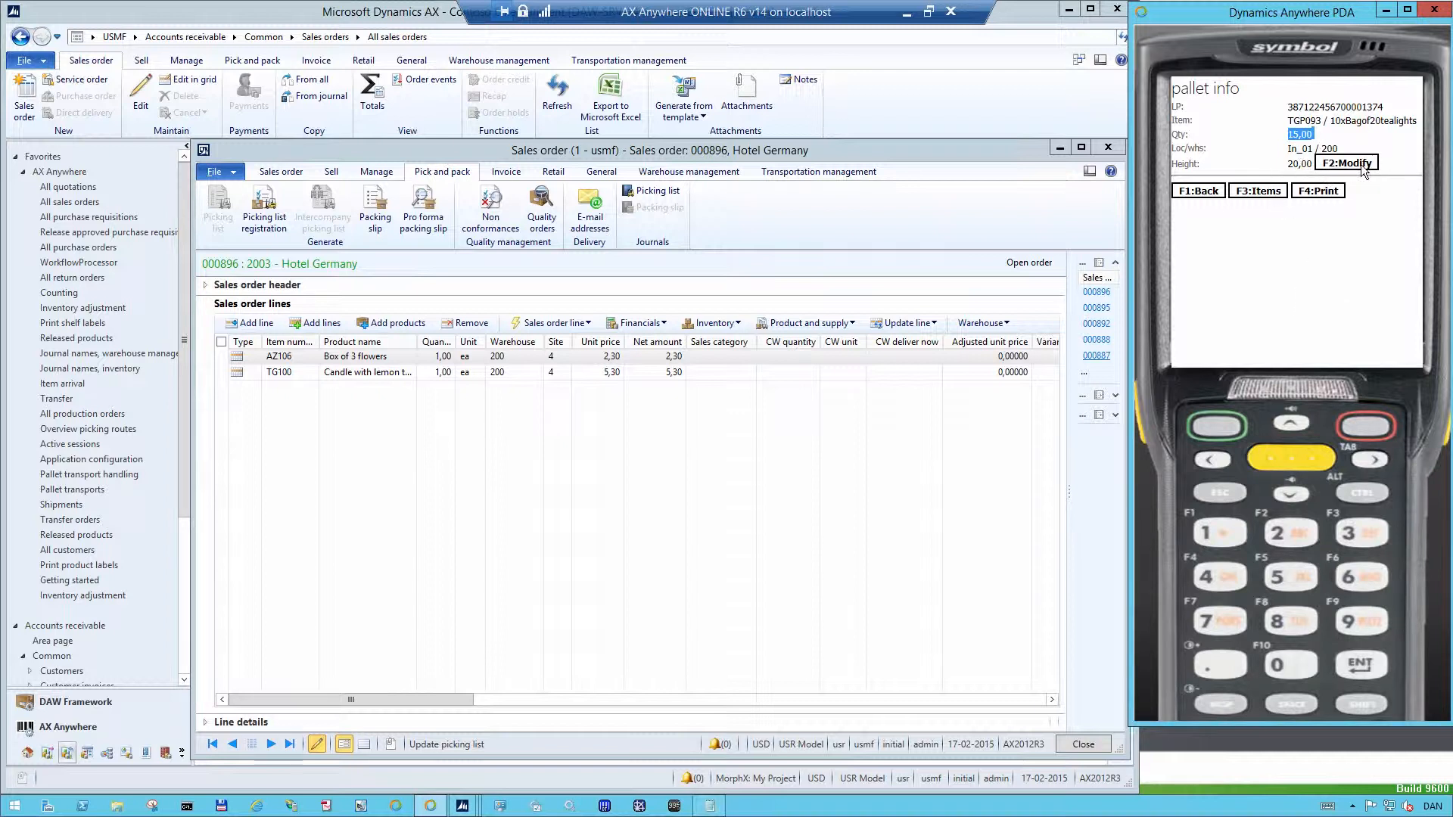
Modify the pallet height but keep the current value of 20,00
{"action": "key", "text": "F2"}
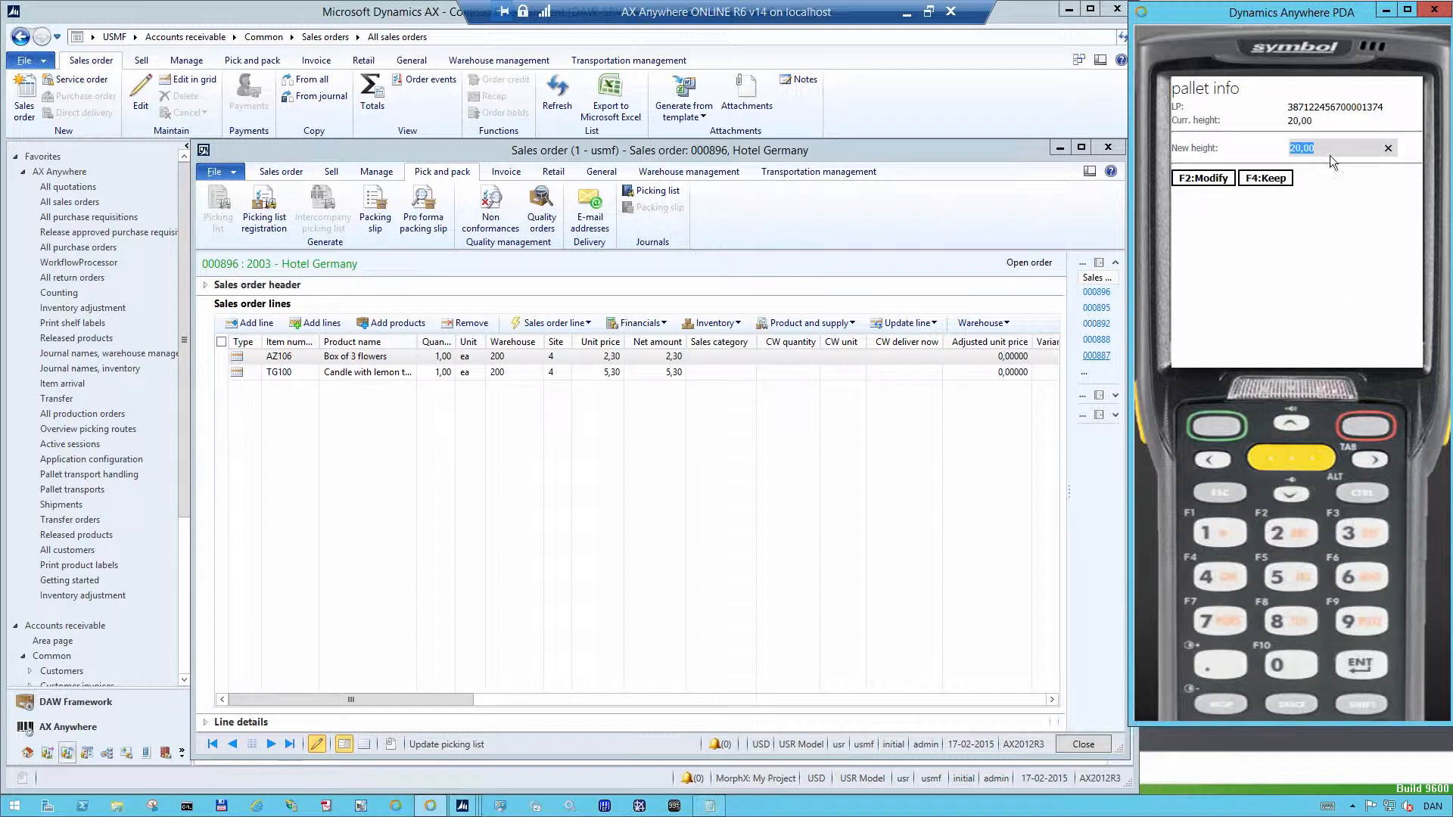
{"action": "left_click", "coordinate": [1268, 180]}
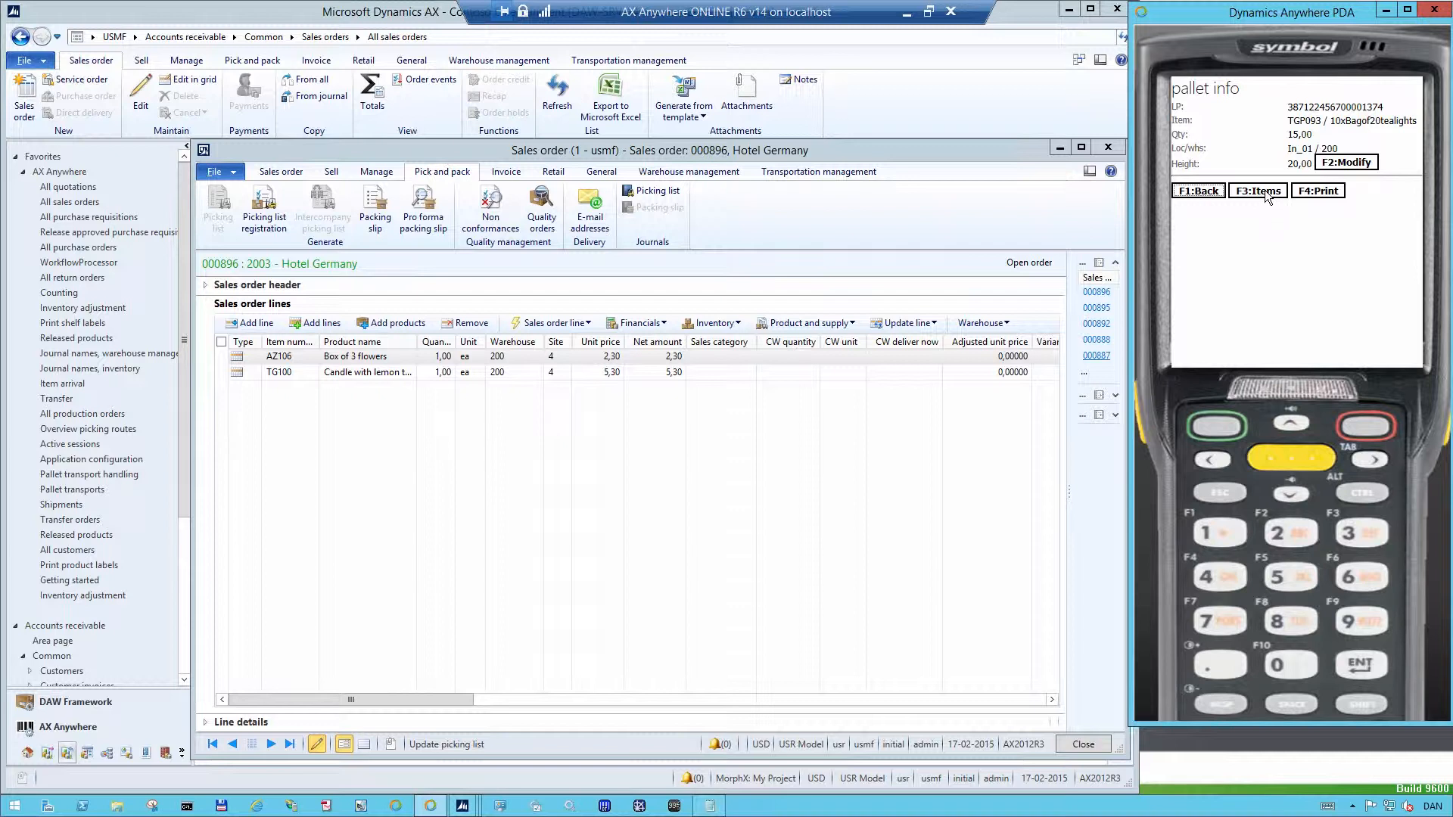
View the items on the pallet, then return to the pallet details
{"action": "key", "text": "F3"}
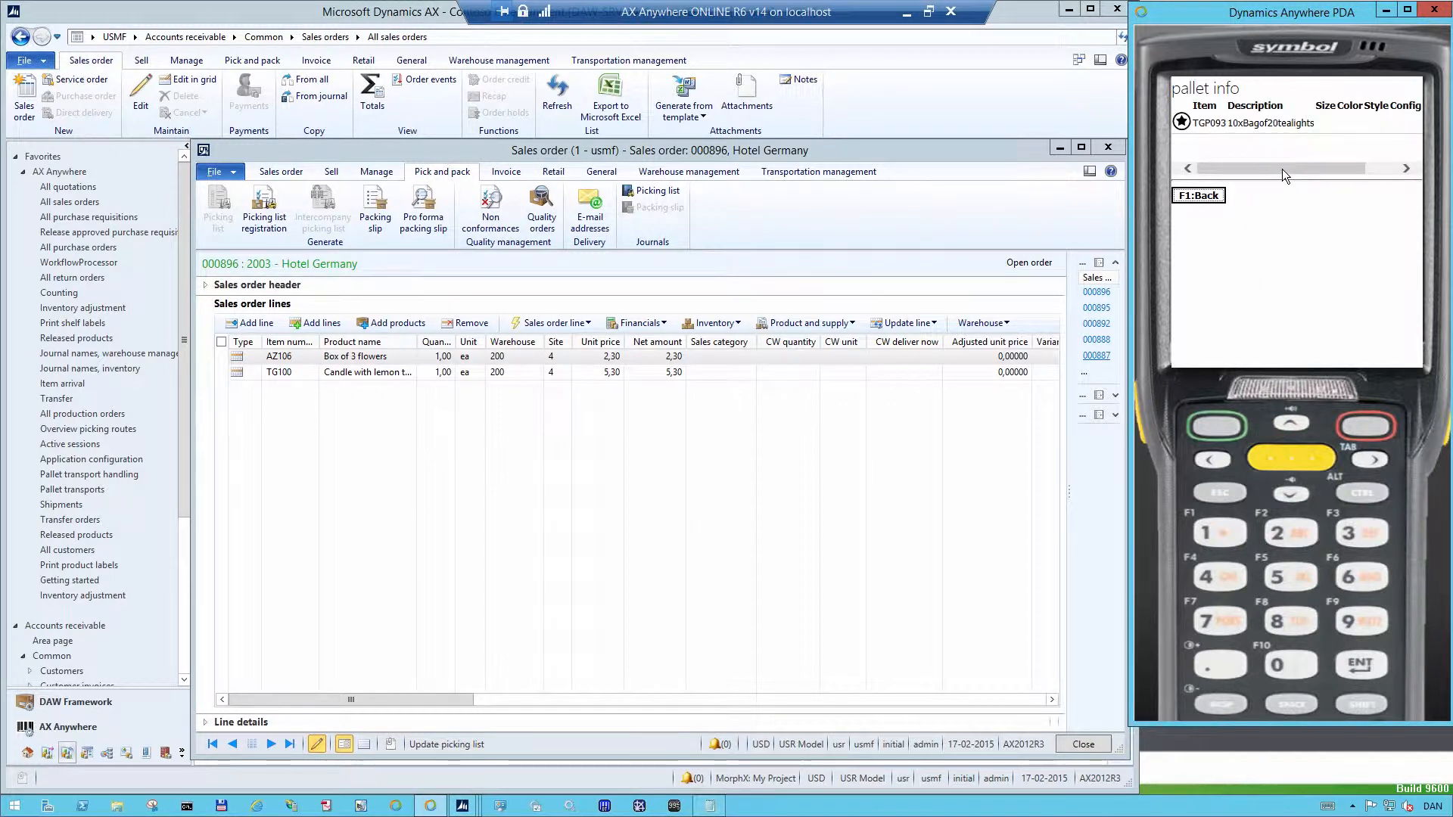
{"action": "left_click_drag", "start_coordinate": [1282, 169], "coordinate": [1335, 169]}
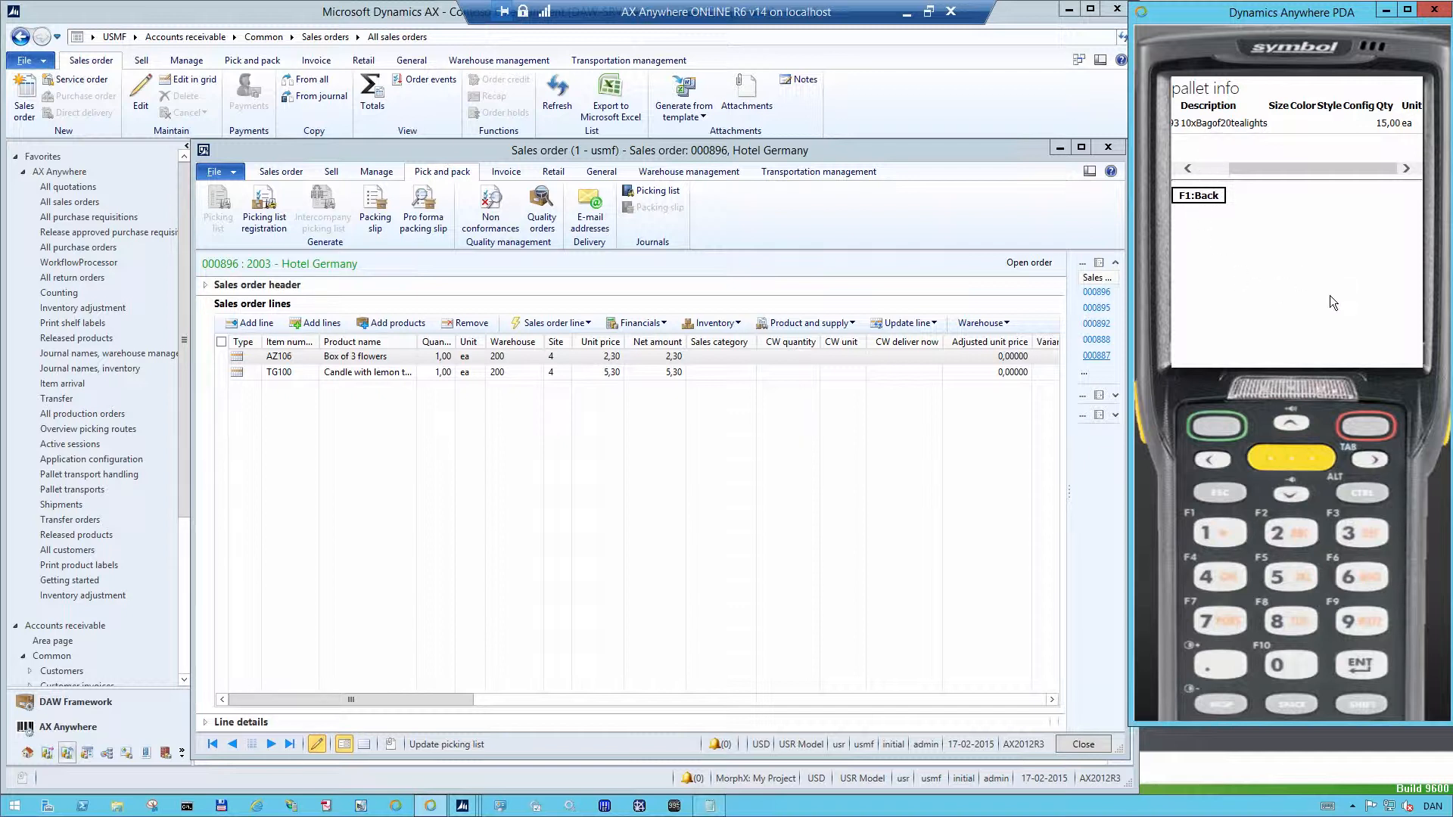
{"action": "key", "text": "F1"}
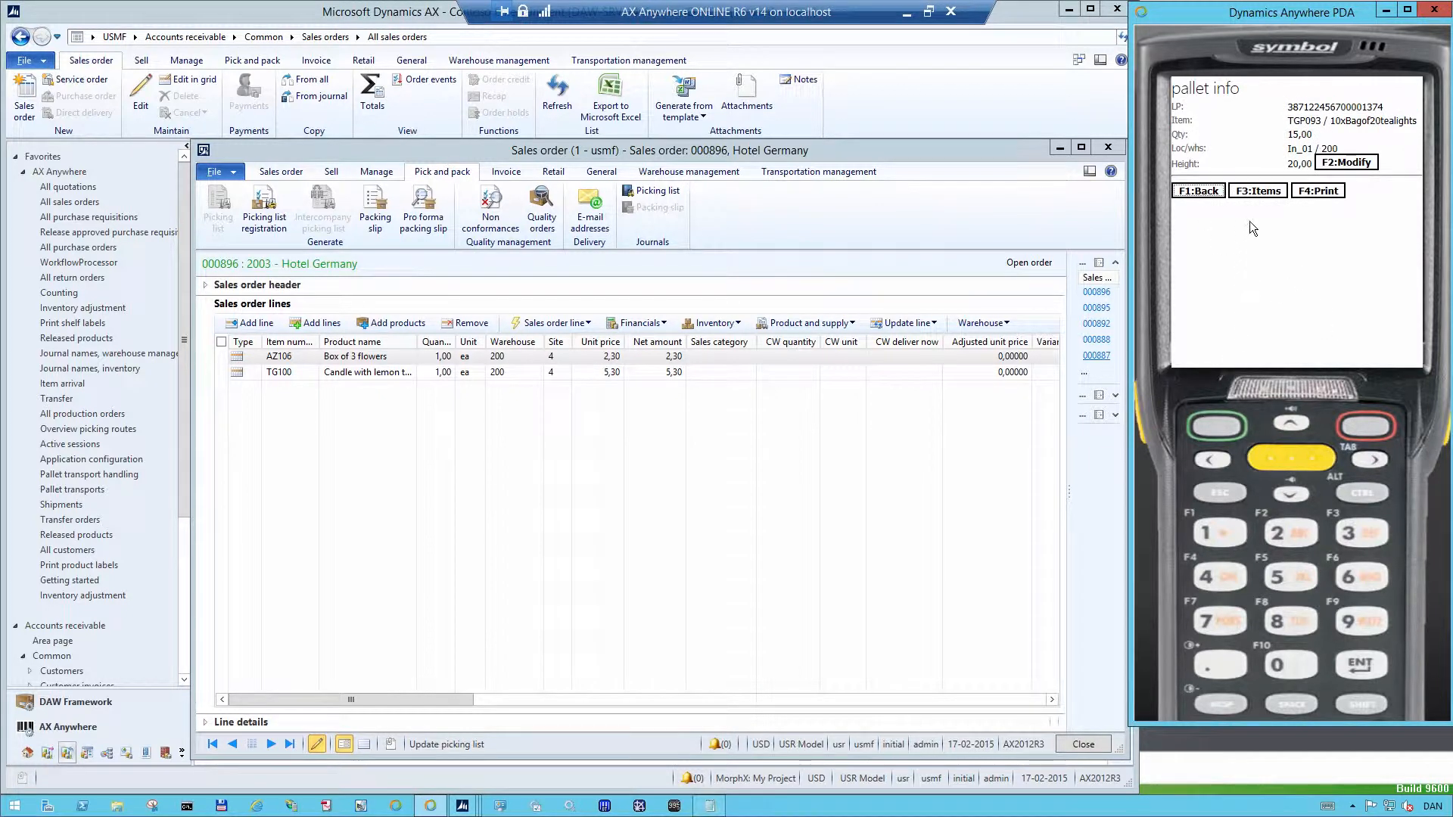
Print the pallet label to printer 1 and view its PDF showing TGP093, 001374, quantity 15
{"action": "left_click", "coordinate": [1318, 191]}
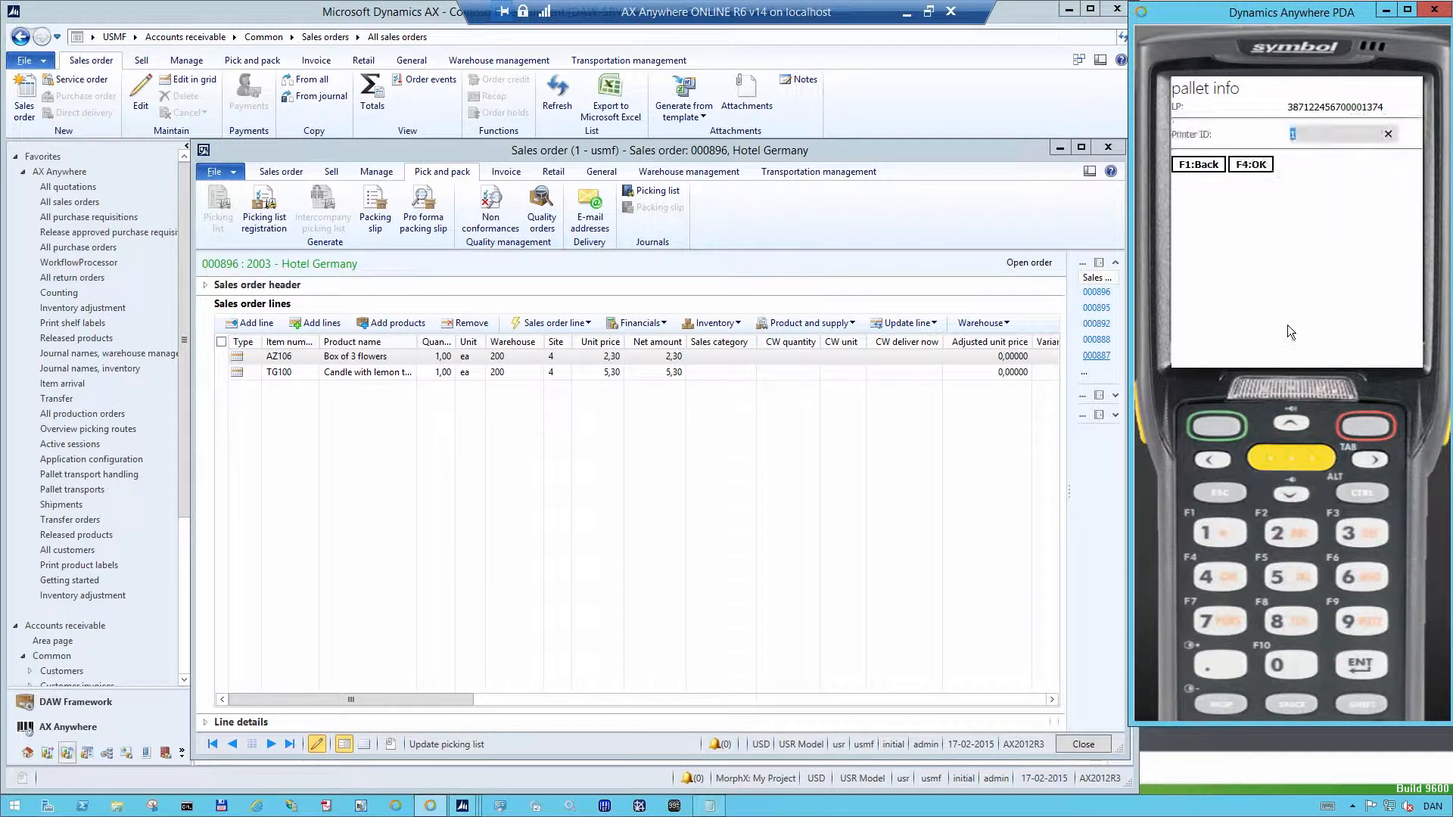
{"action": "left_click", "coordinate": [1251, 165]}
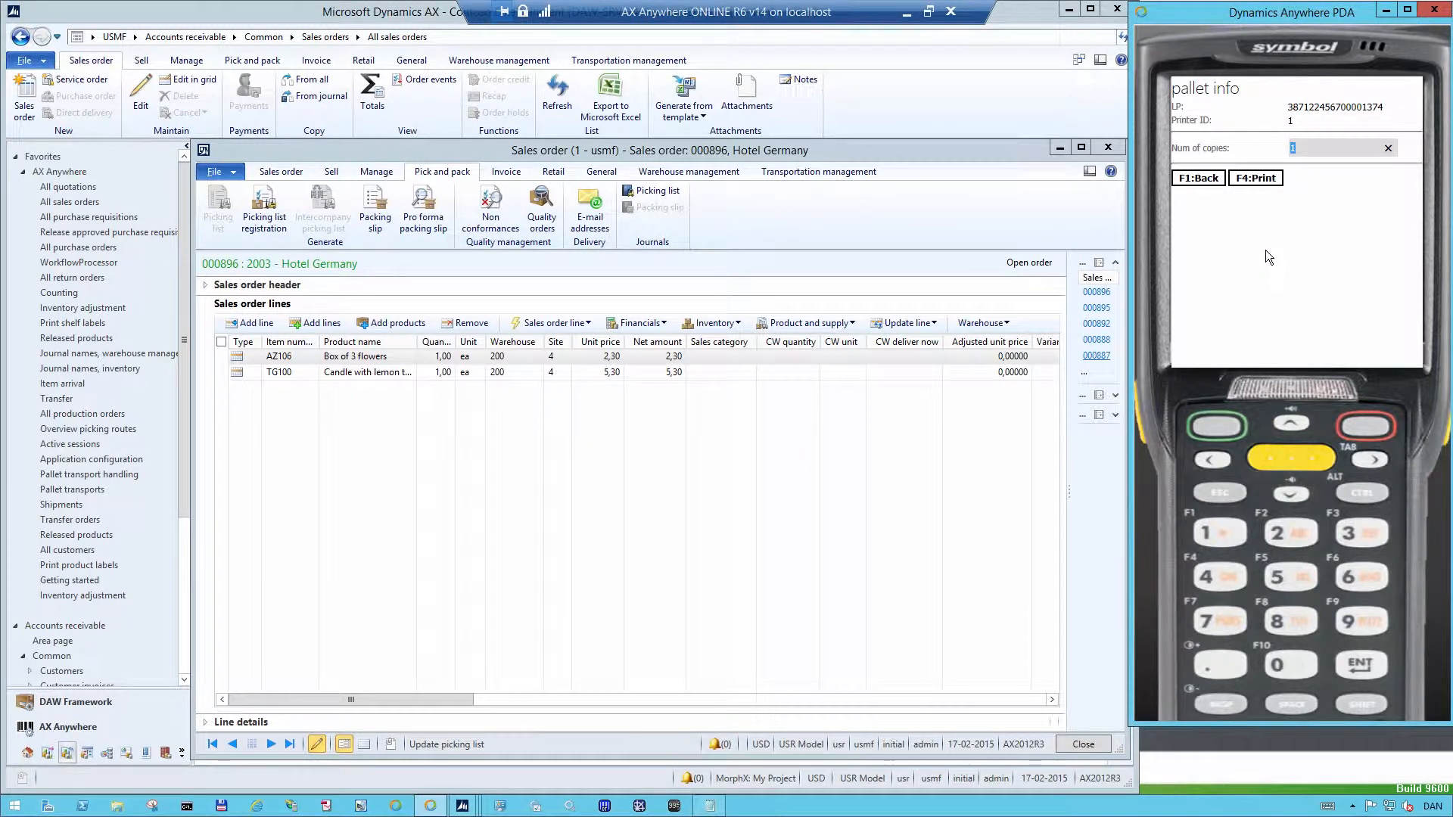
{"action": "left_click", "coordinate": [1256, 178]}
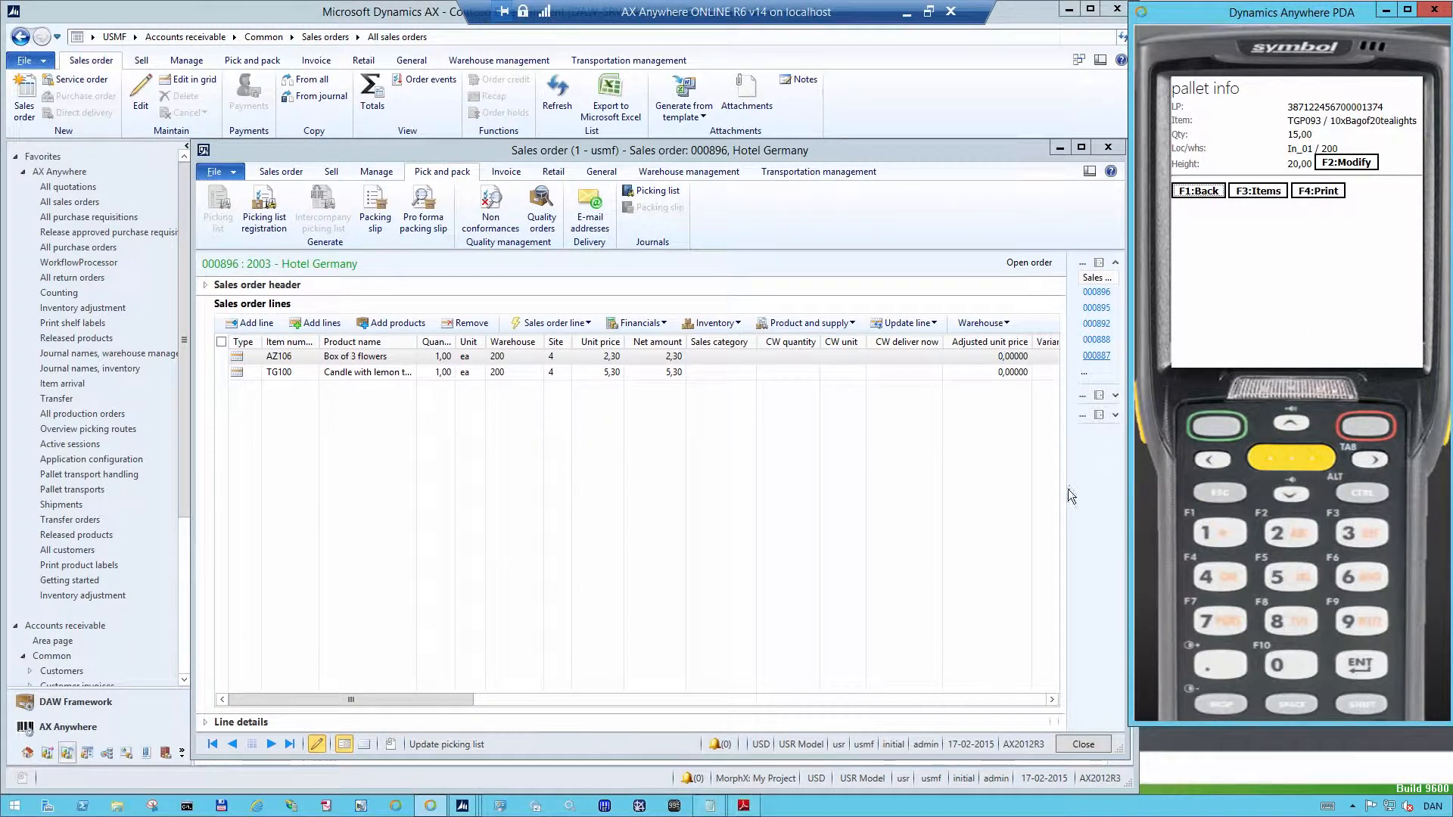
{"action": "left_click", "coordinate": [746, 806]}
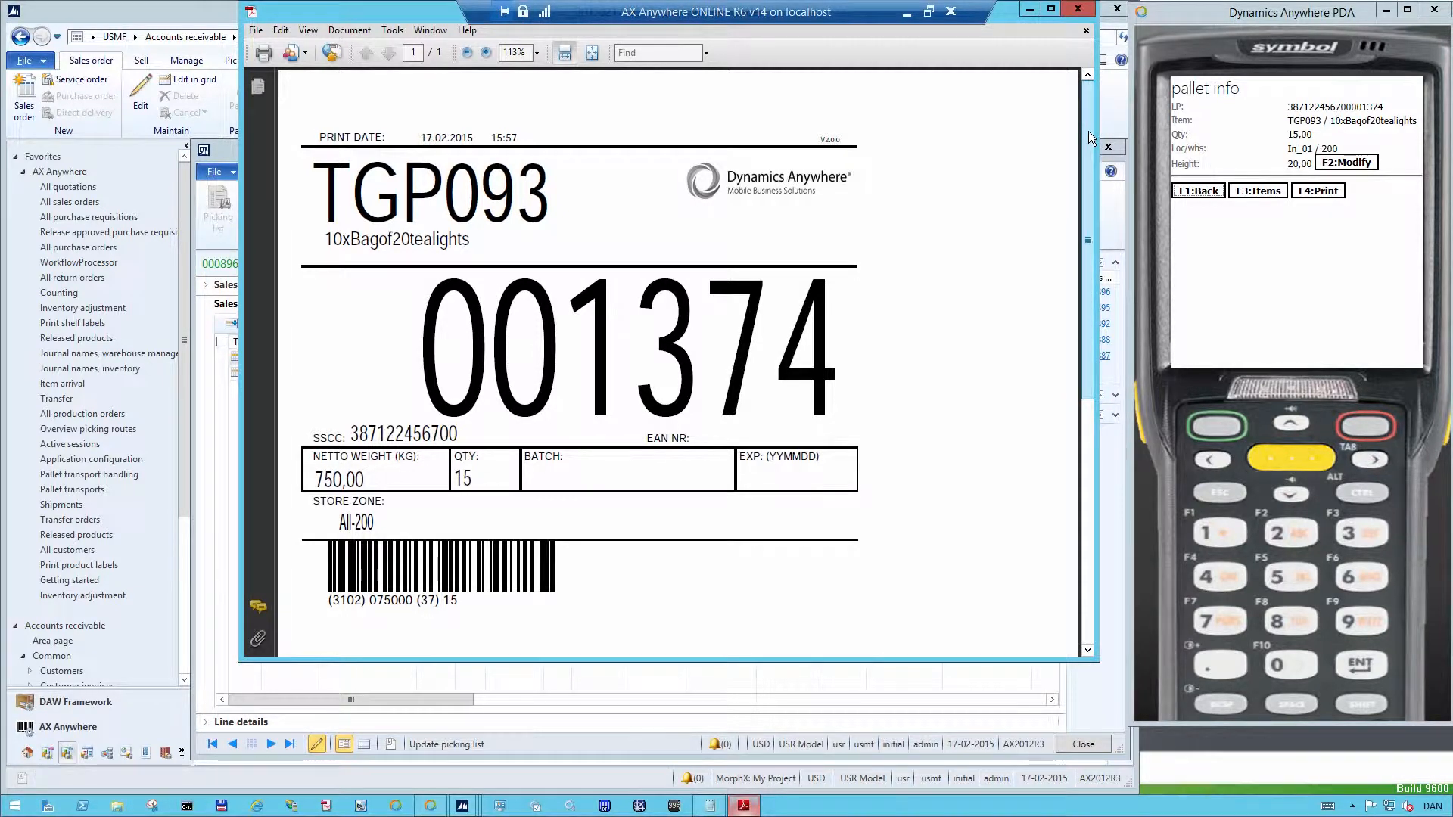
{"action": "left_click_drag", "start_coordinate": [1088, 131], "coordinate": [1082, 296]}
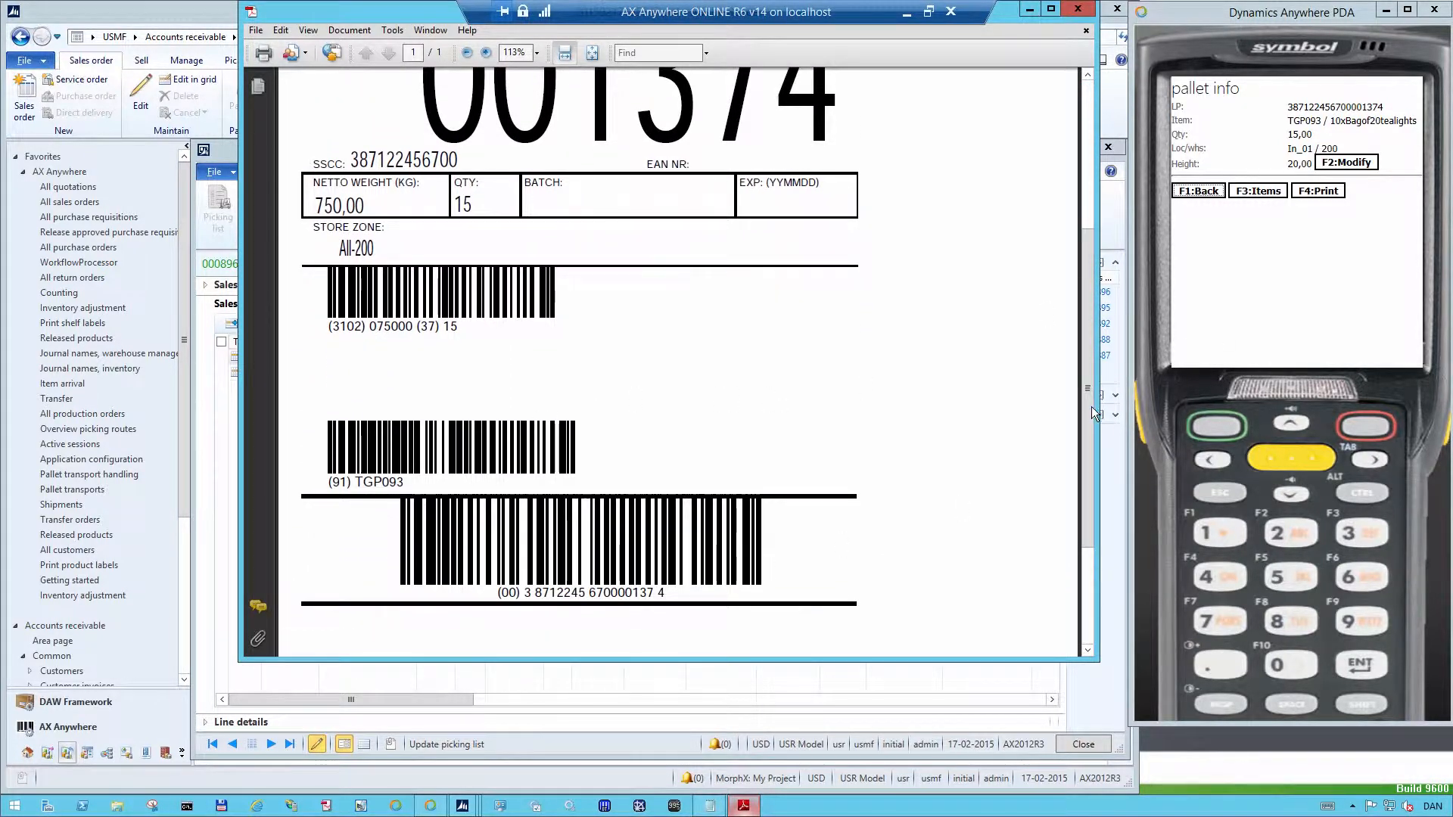
{"action": "left_click_drag", "start_coordinate": [1090, 418], "coordinate": [1090, 126]}
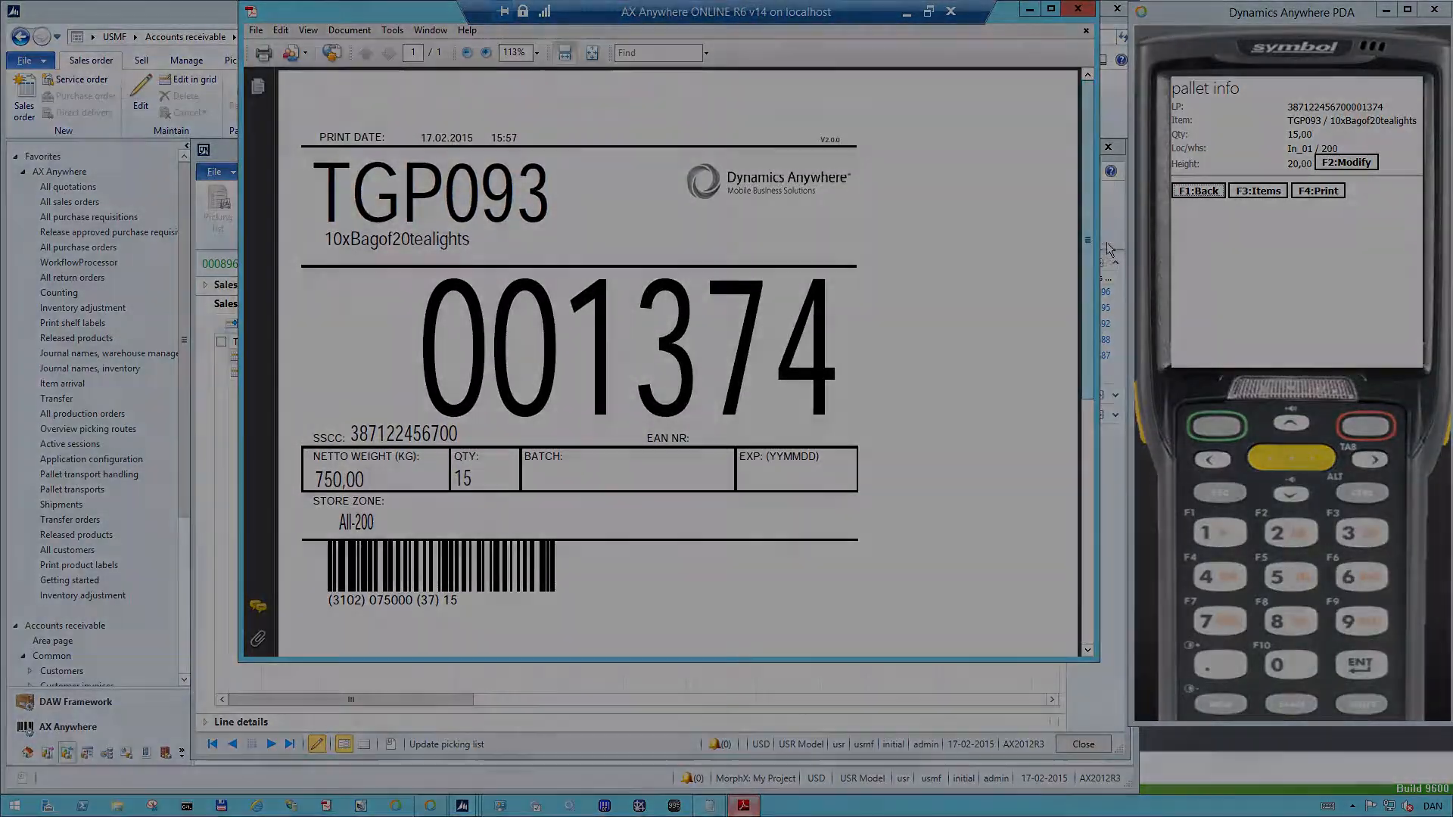